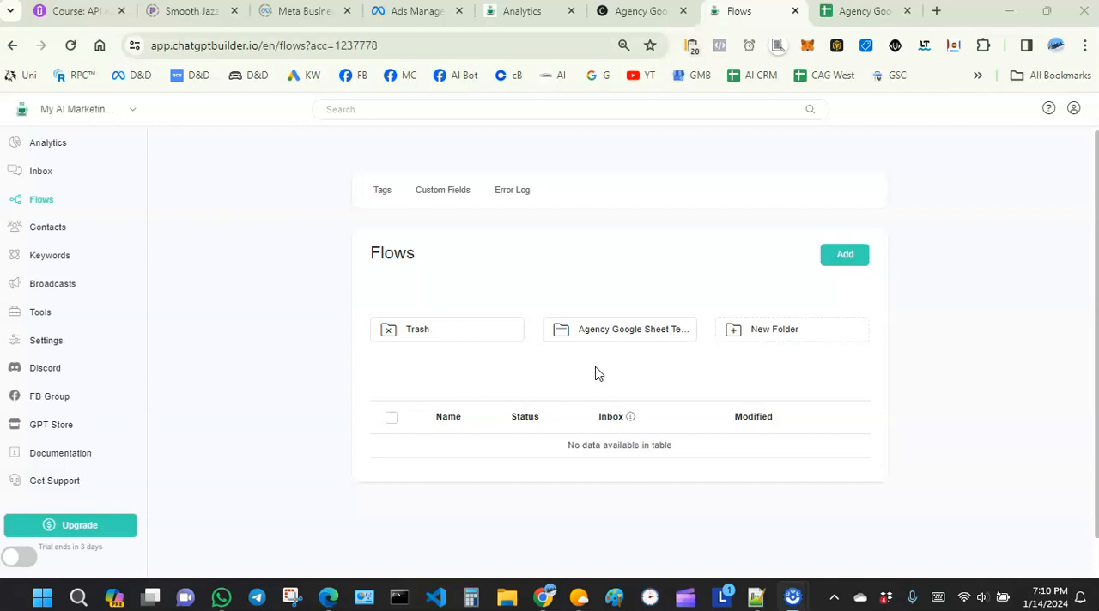
left_click(600, 373)
left_click(604, 381)
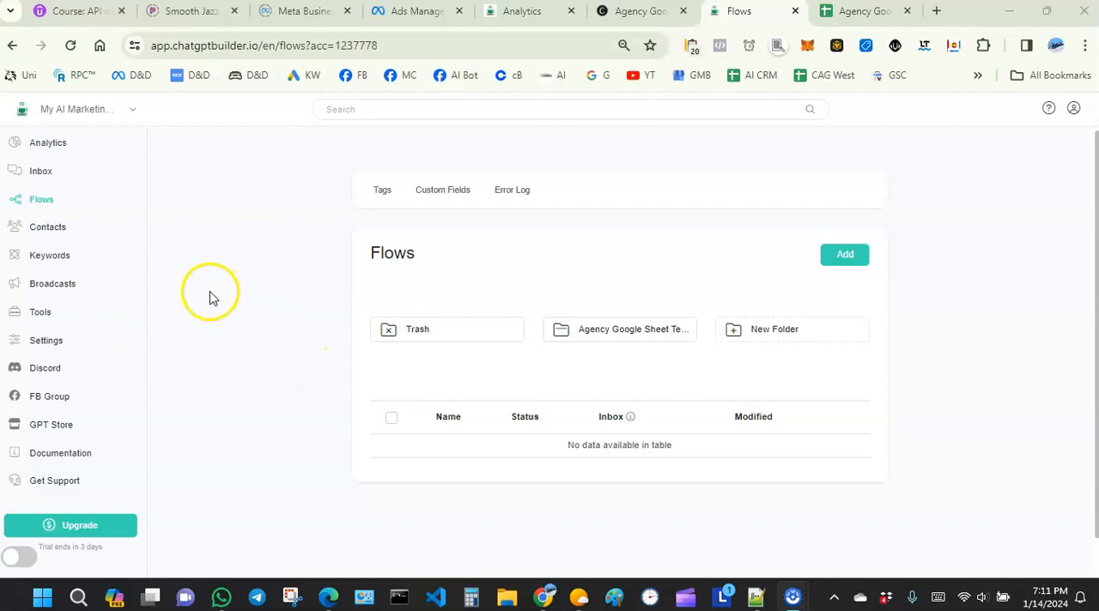
Step: Open the Facebook Messenger channel in the account settings and start connecting it to Facebook
left_click(43, 346)
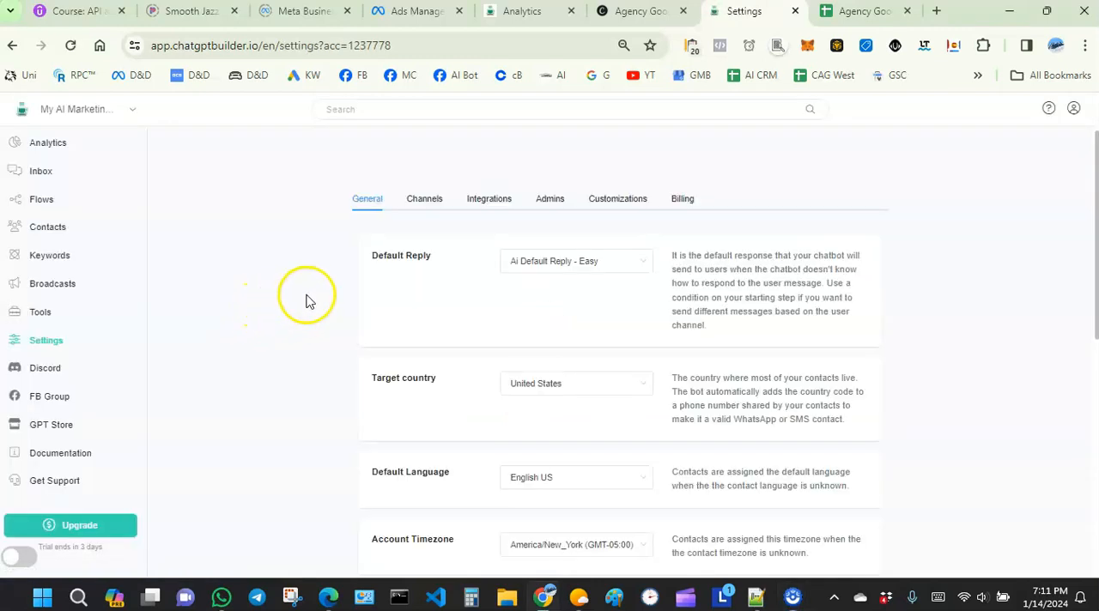
left_click(423, 206)
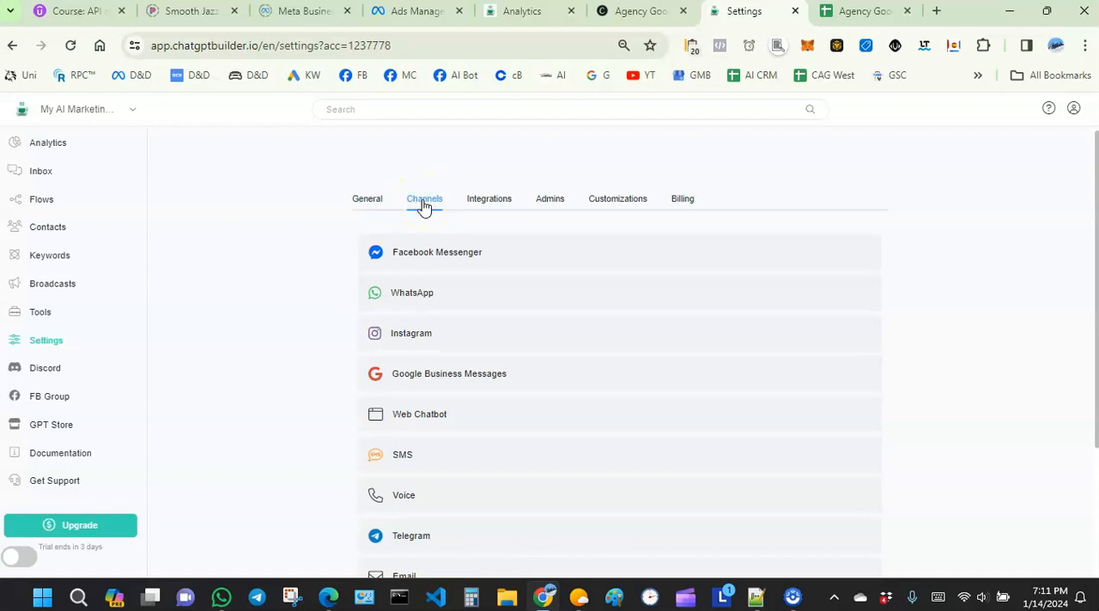
left_click(417, 255)
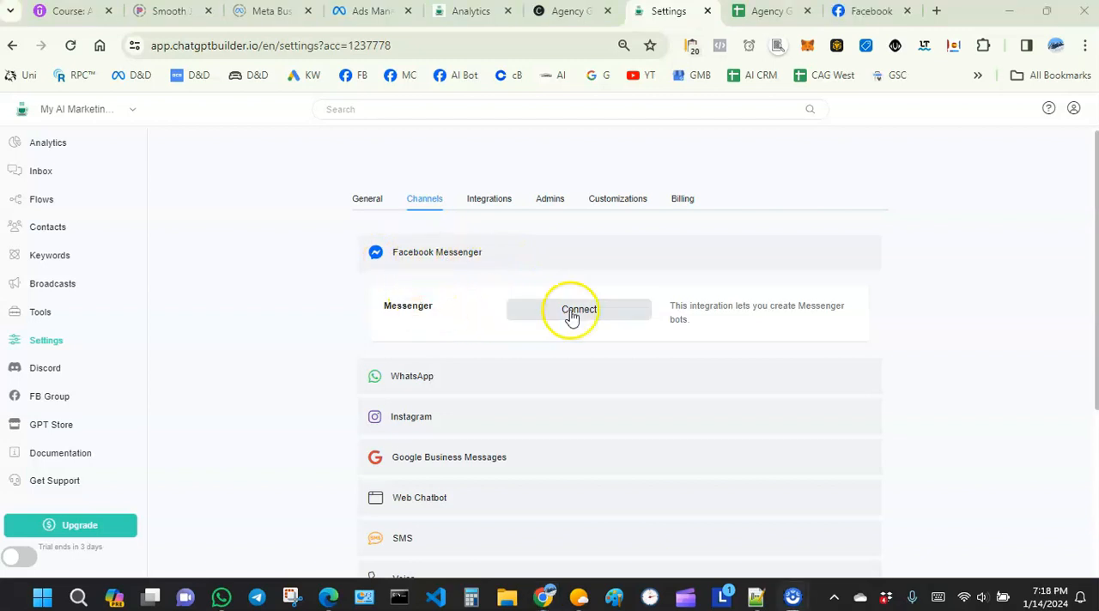
left_click(572, 312)
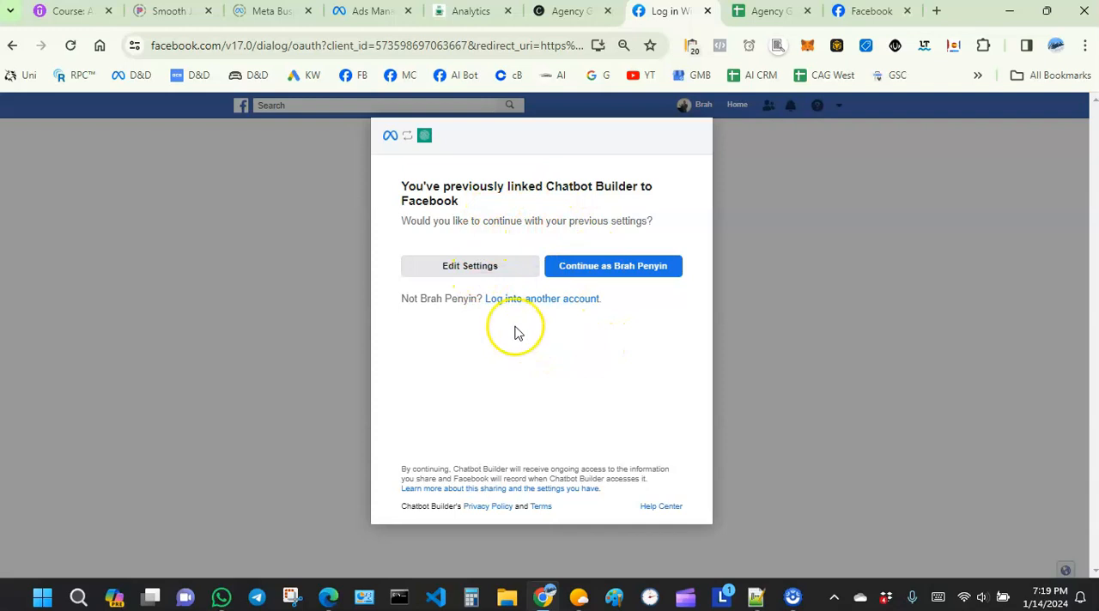
Step: Edit the existing Chatbot Builder link to Facebook and include the page Solutions in ABC - Columbus OH
left_click(466, 273)
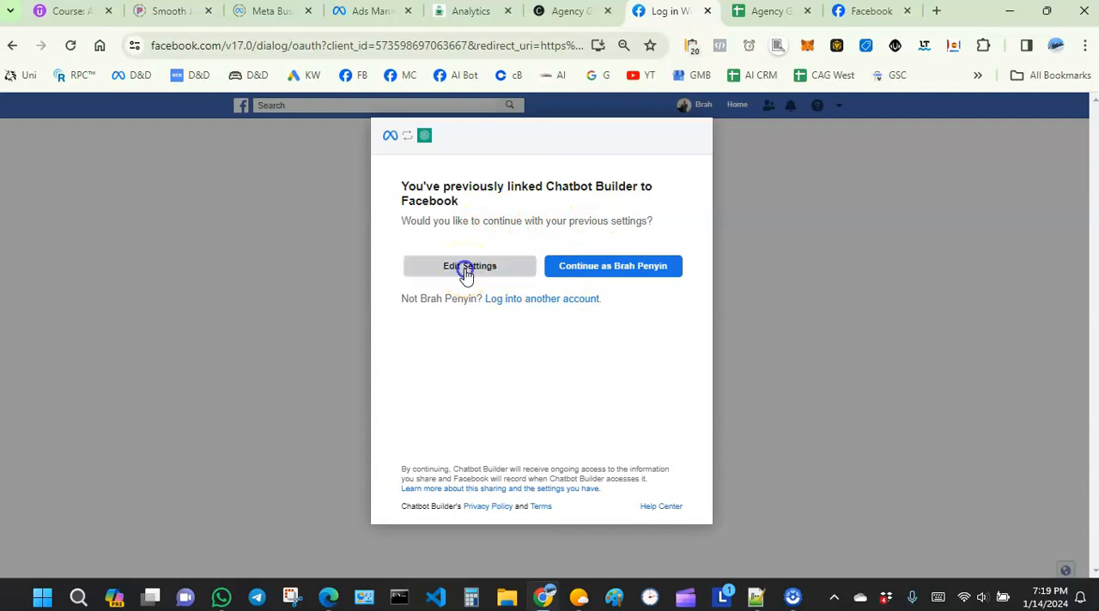
scroll(556, 300, "down", 1)
scroll(557, 303, "up", 1)
scroll(521, 335, "down", 1)
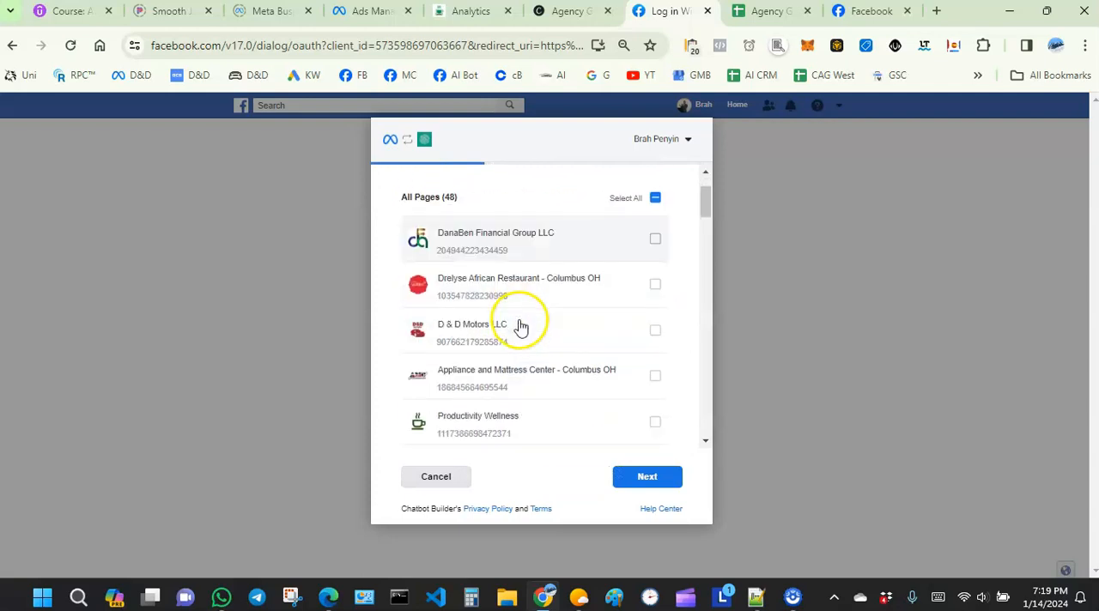
scroll(520, 324, "down", 1)
scroll(521, 323, "up", 1)
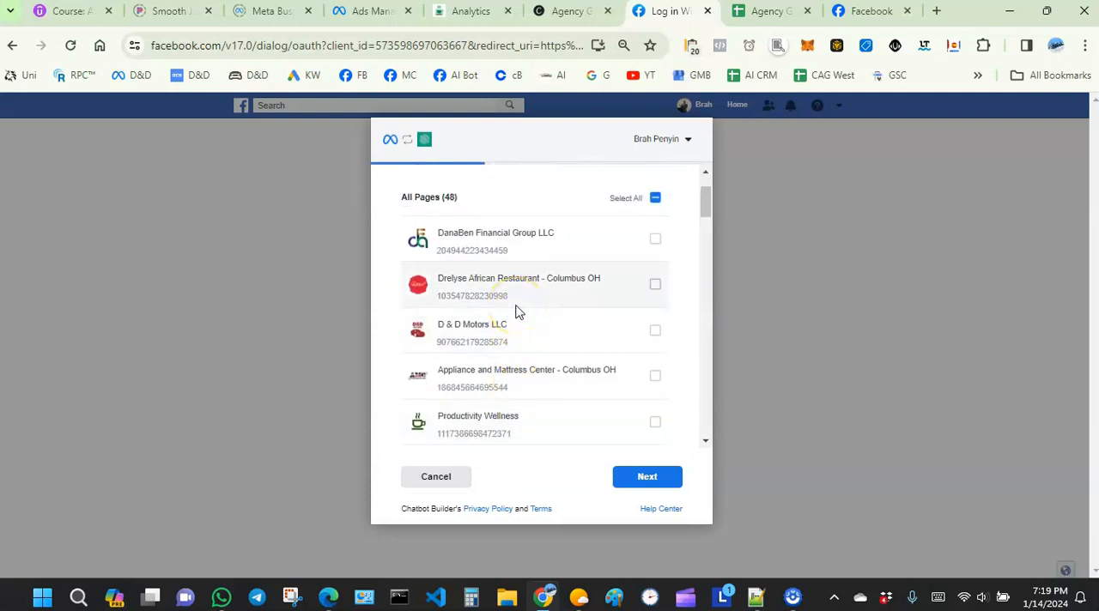
scroll(576, 265, "down", 2)
scroll(576, 267, "down", 1)
scroll(576, 268, "down", 1)
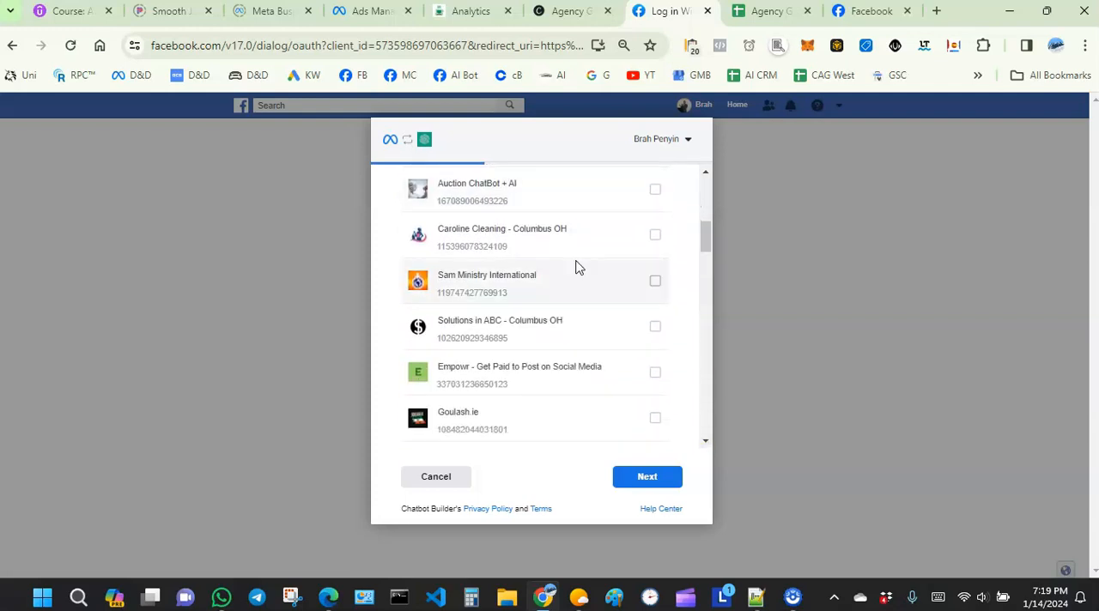
scroll(577, 277, "down", 1)
scroll(589, 300, "up", 1)
scroll(590, 288, "up", 1)
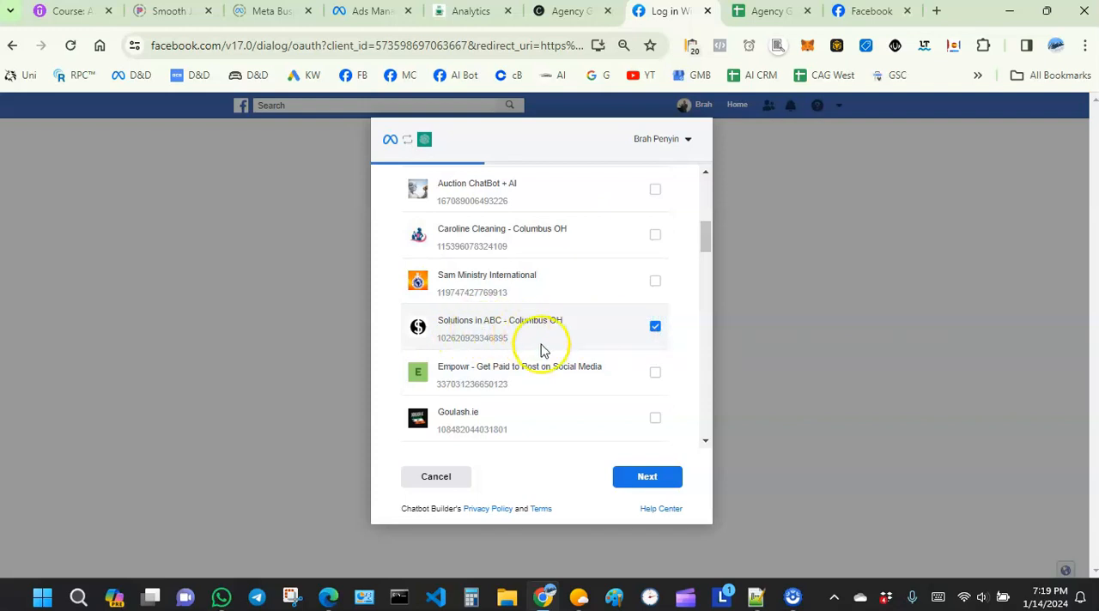
left_click(648, 478)
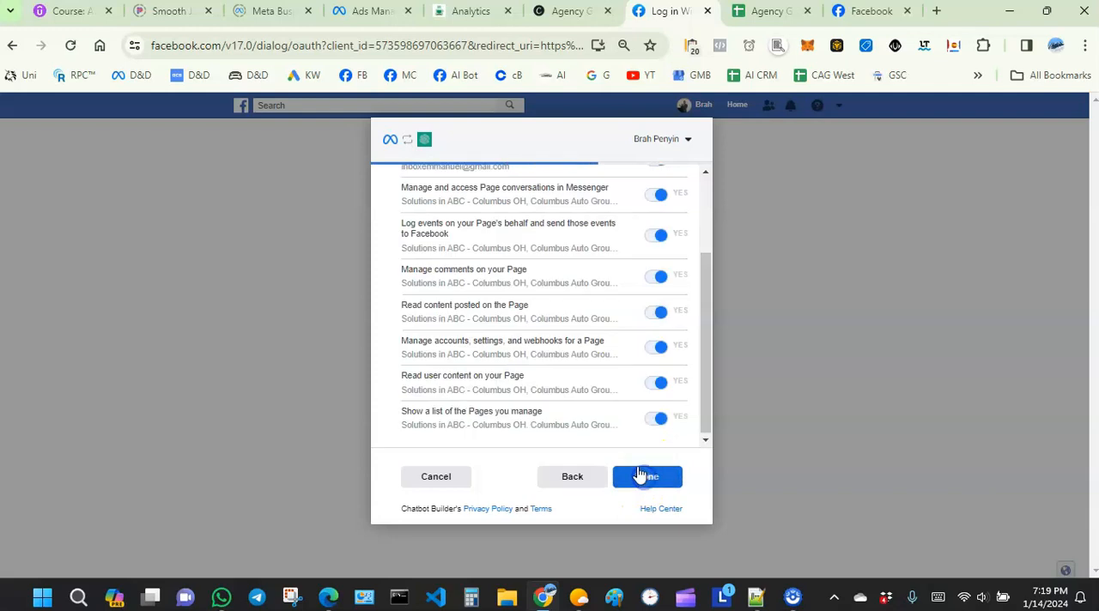
Step: Approve all requested Page permissions for Chatbot Builder and connect the Solutions in ABC - Columbus OH page to Messenger
scroll(535, 319, "up", 3)
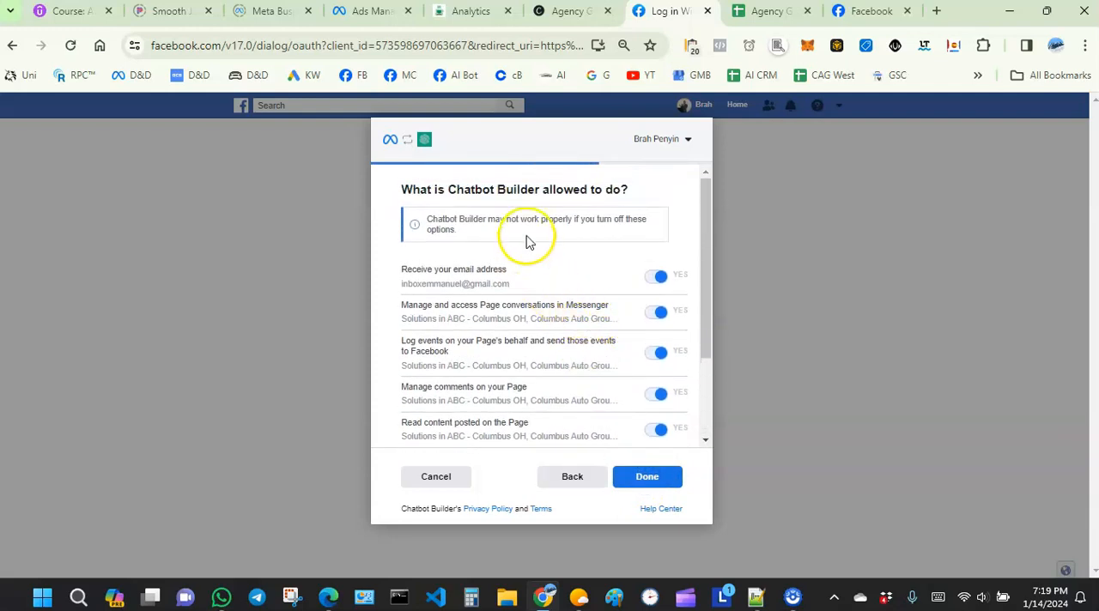
scroll(640, 314, "down", 3)
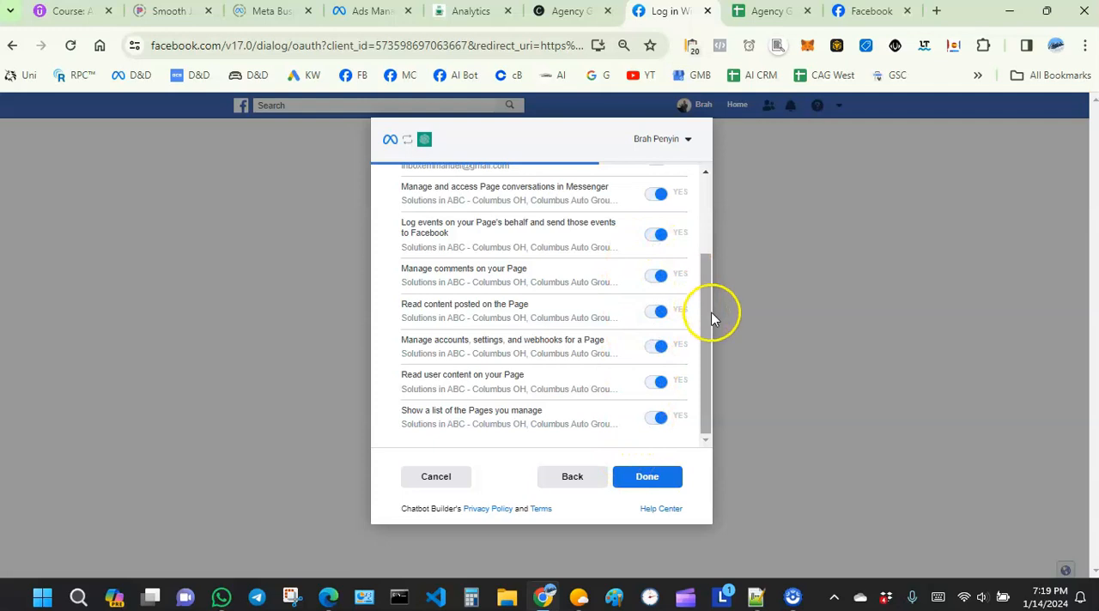
left_click(657, 346)
left_click(657, 346)
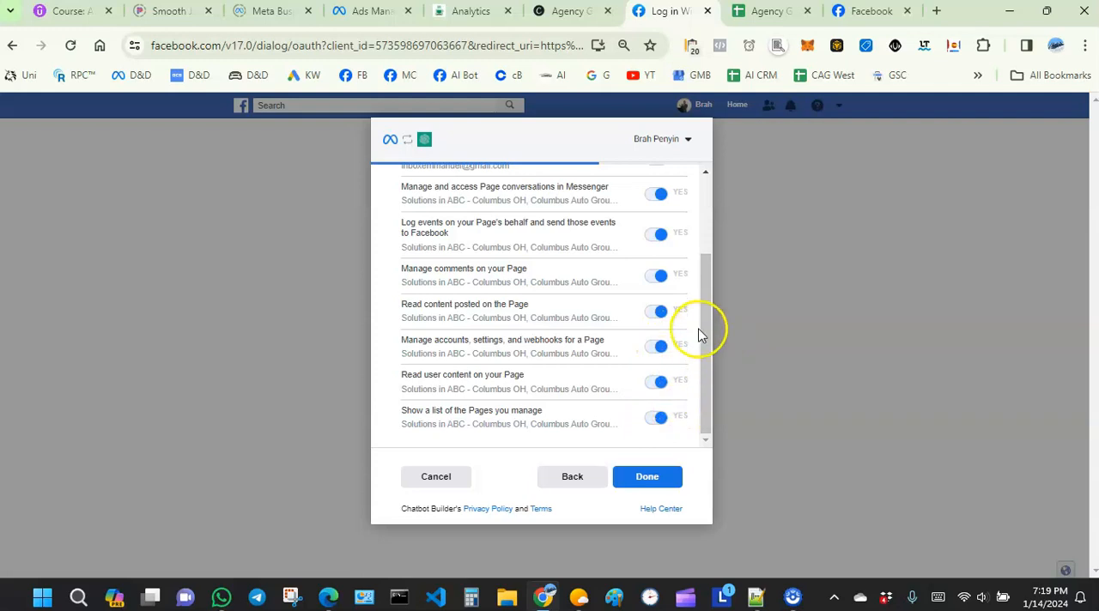
left_click_drag(704, 286, 697, 340)
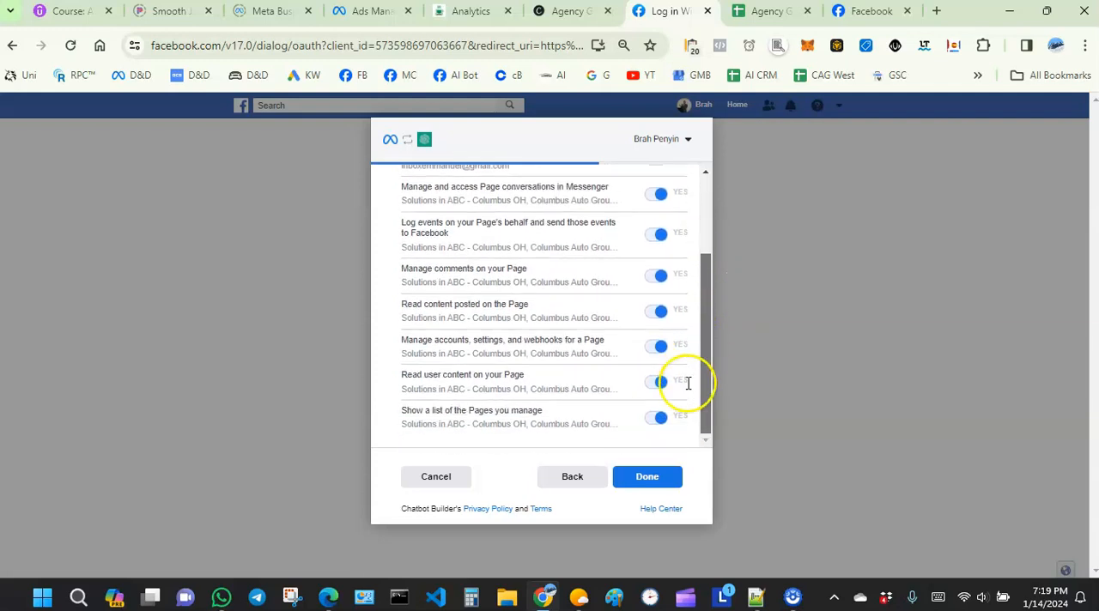
left_click(649, 478)
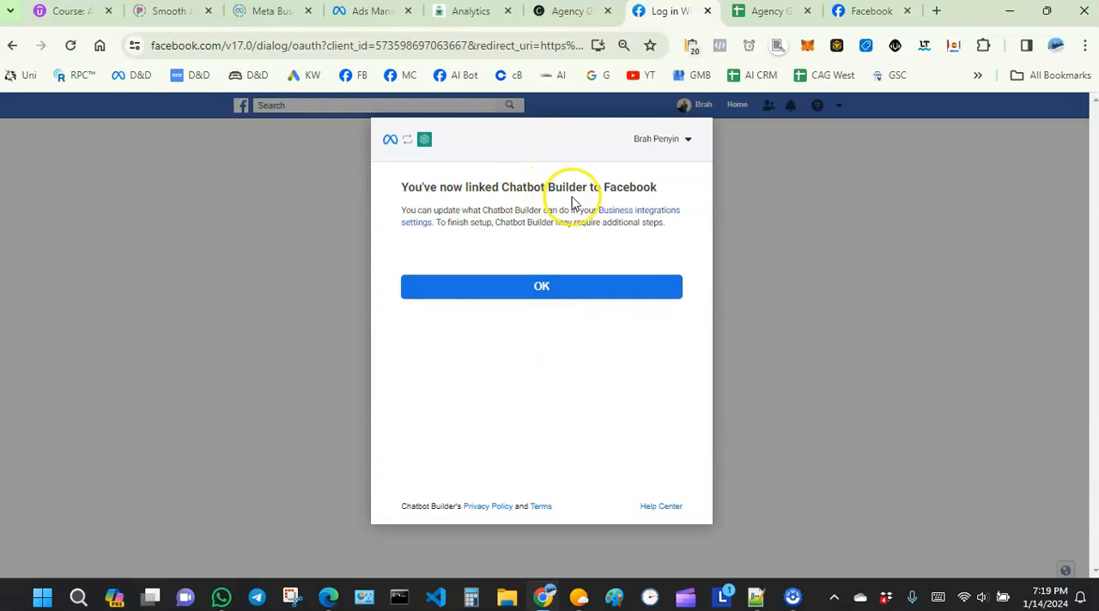
left_click(535, 292)
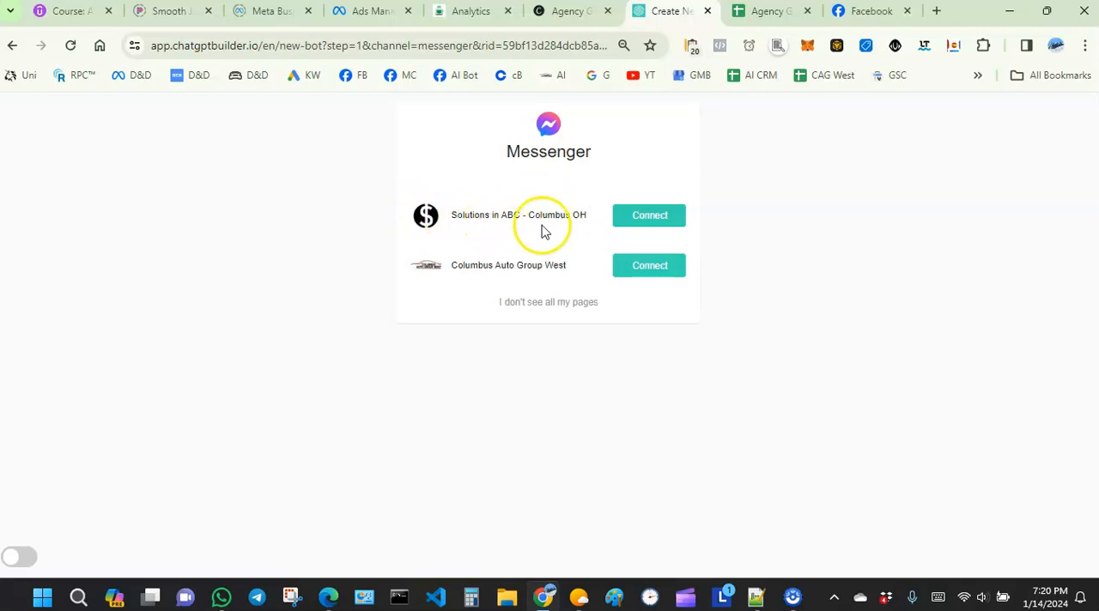
left_click(650, 221)
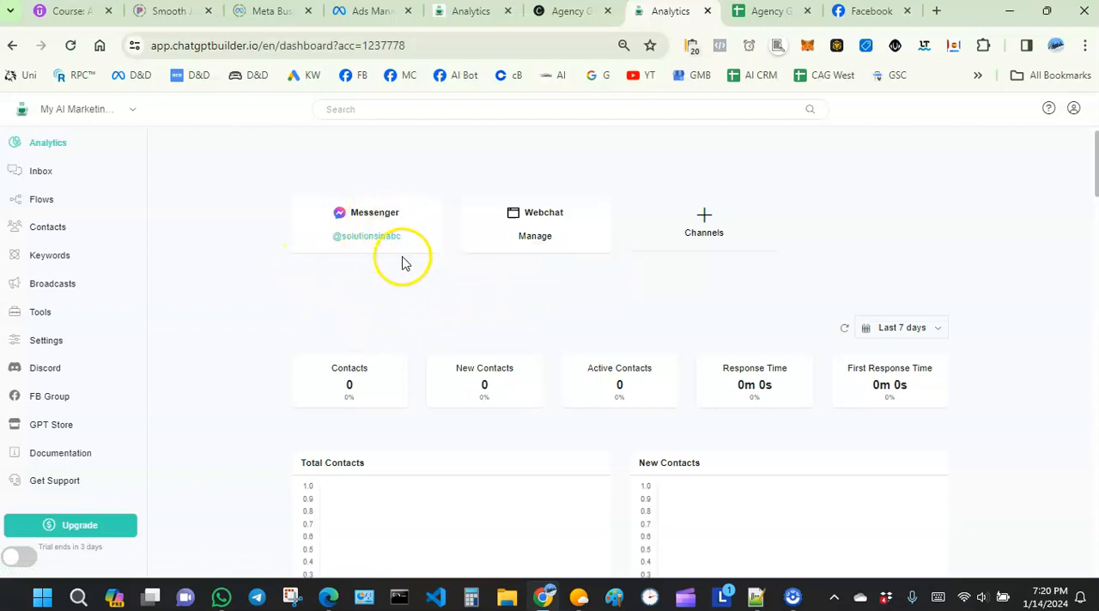
left_click(106, 110)
left_click(212, 164)
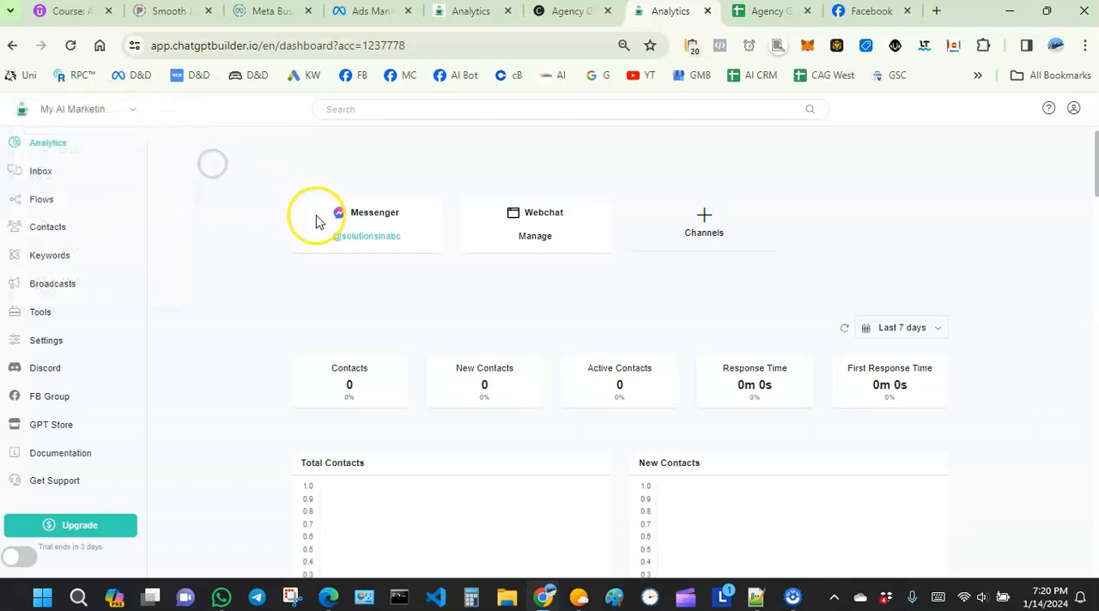
left_click(337, 292)
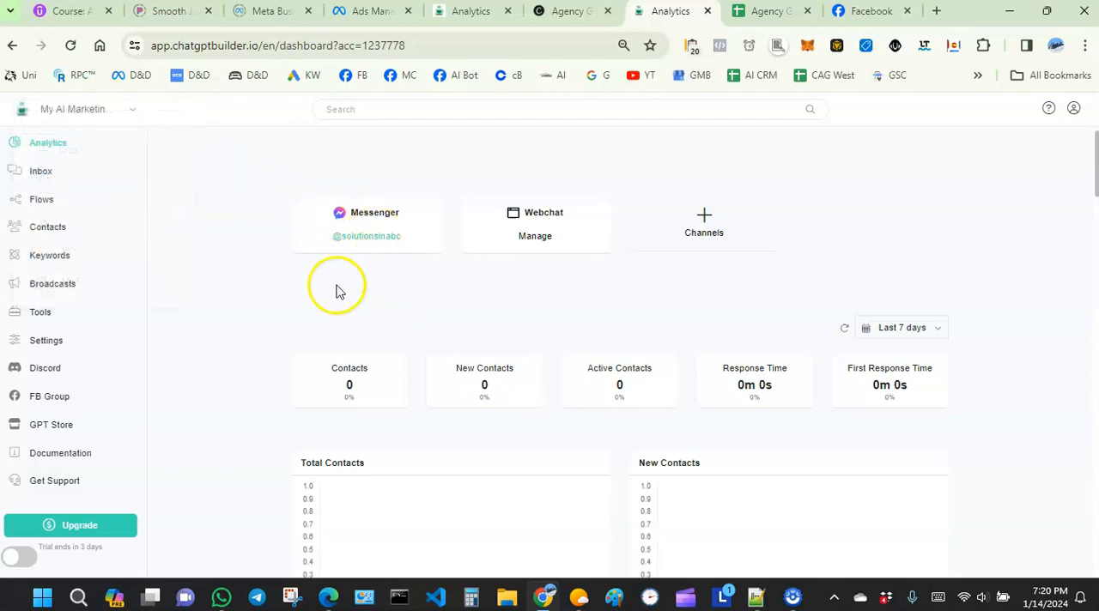
left_click(378, 281)
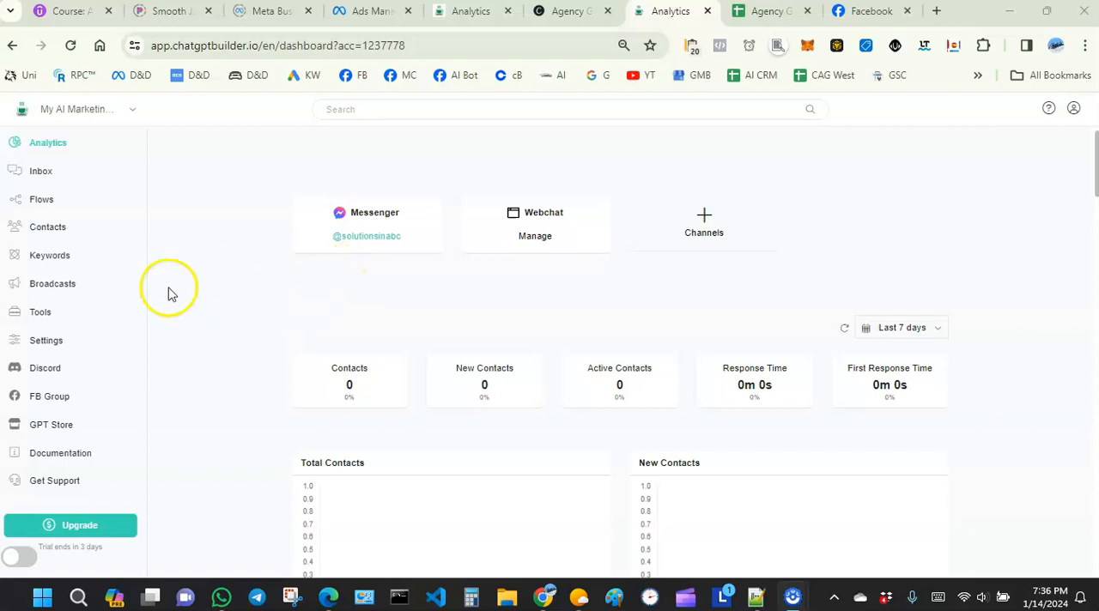
Step: Set the Facebook Messenger channel's welcome message to the flow "Google Sheet CRM Welcome Message [ AI New School ]"
left_click(44, 340)
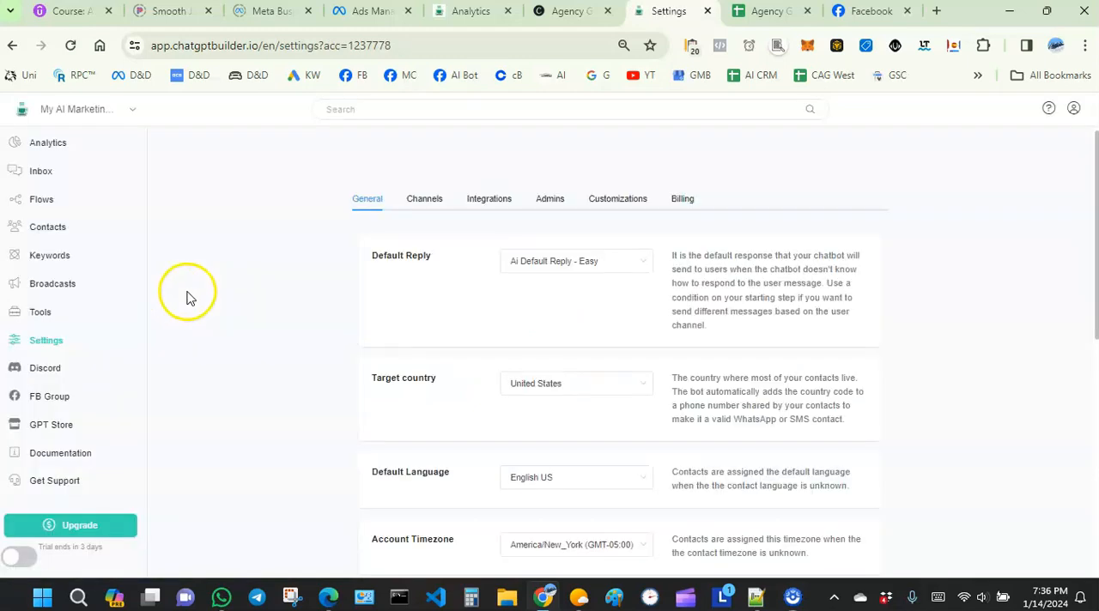
left_click(427, 200)
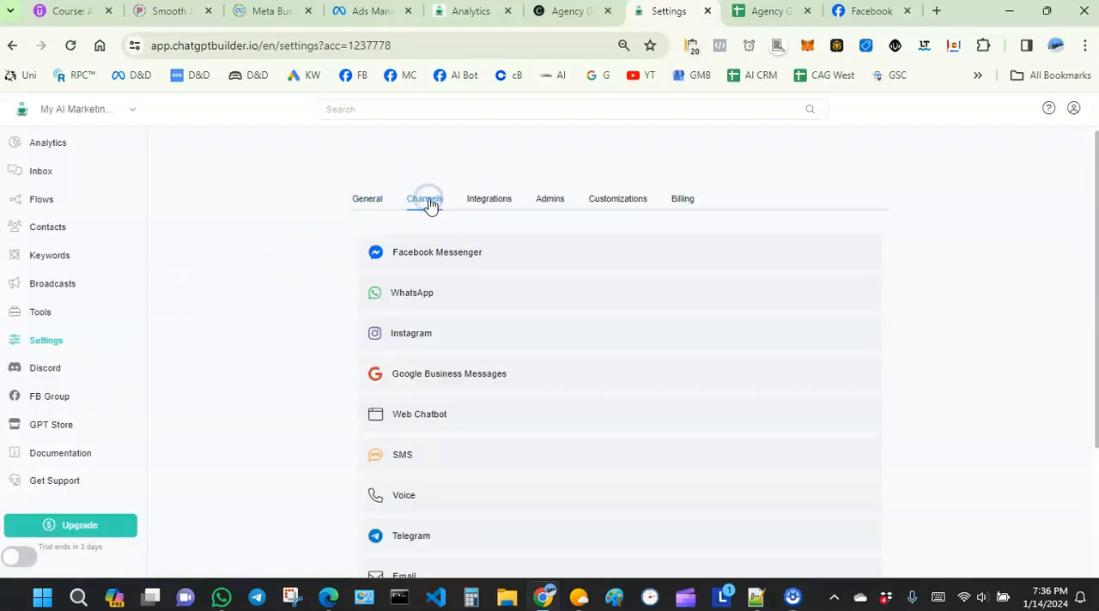
left_click(435, 261)
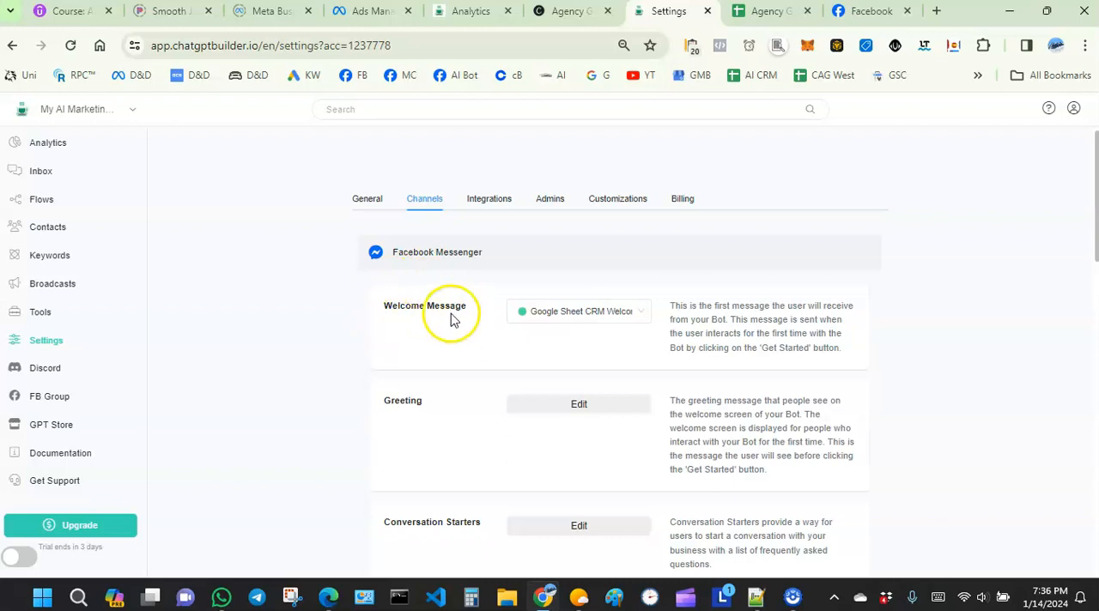
left_click(565, 314)
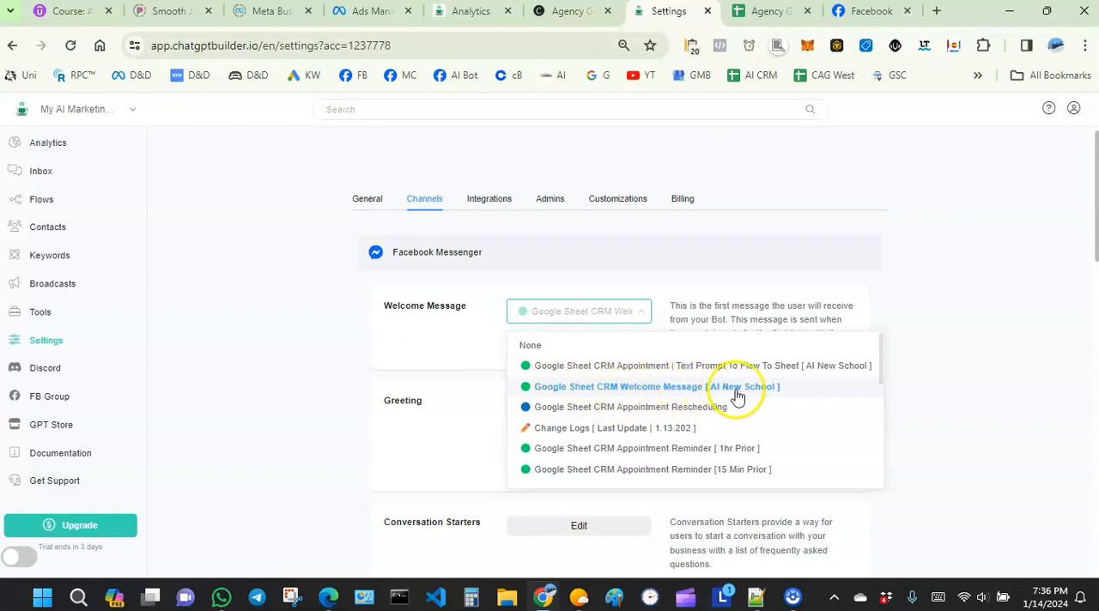
left_click(600, 388)
Step: Save the Messenger greeting with the default-language text "Thanks for reaching out. Please click button below to chat."
scroll(343, 318, "down", 1)
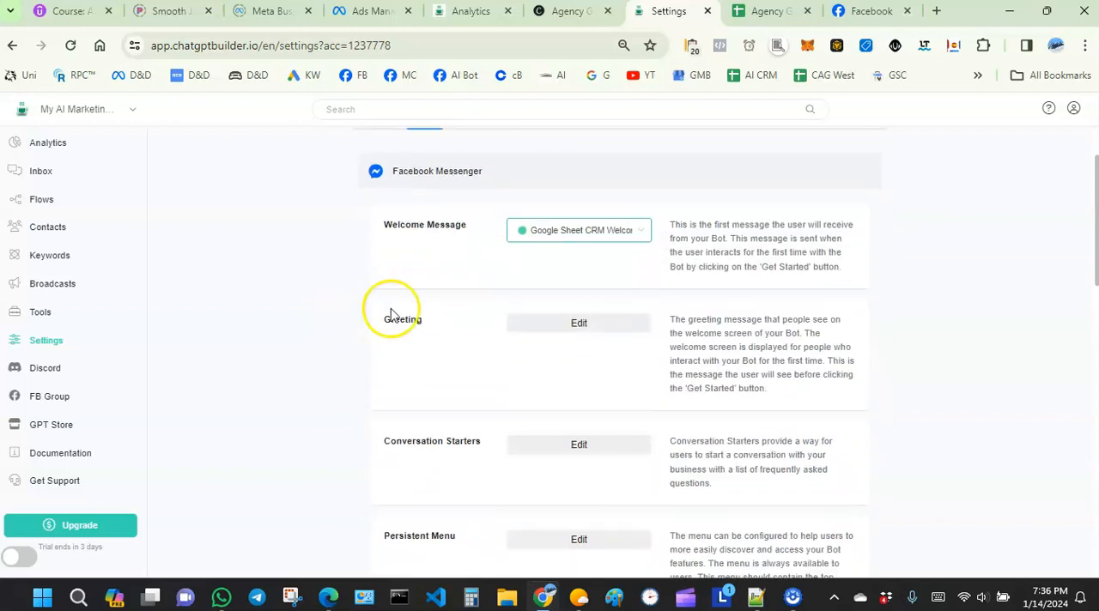
left_click(573, 326)
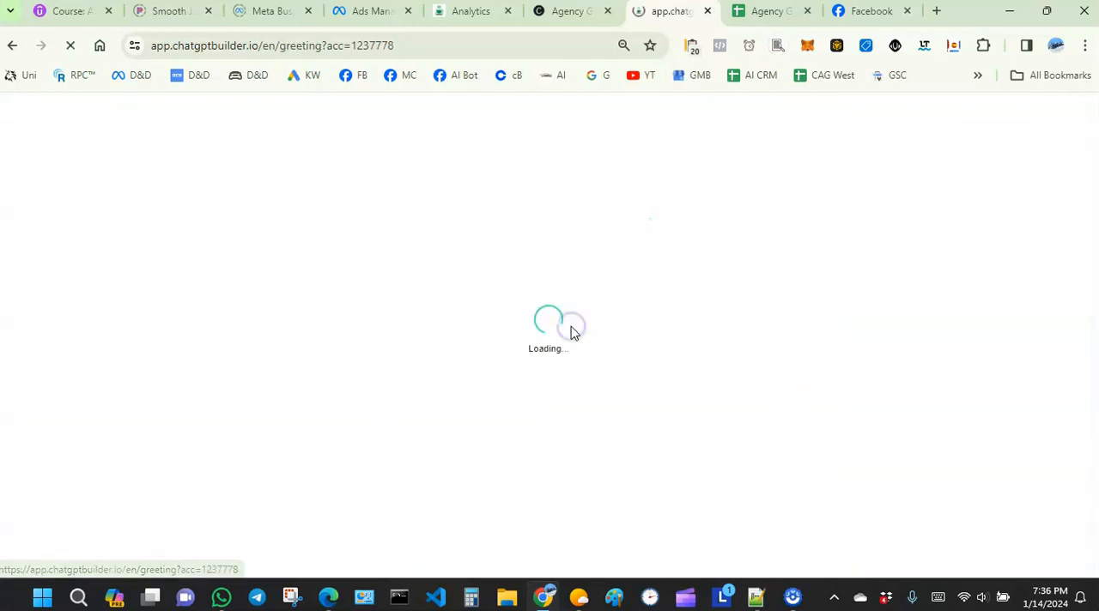
left_click(298, 218)
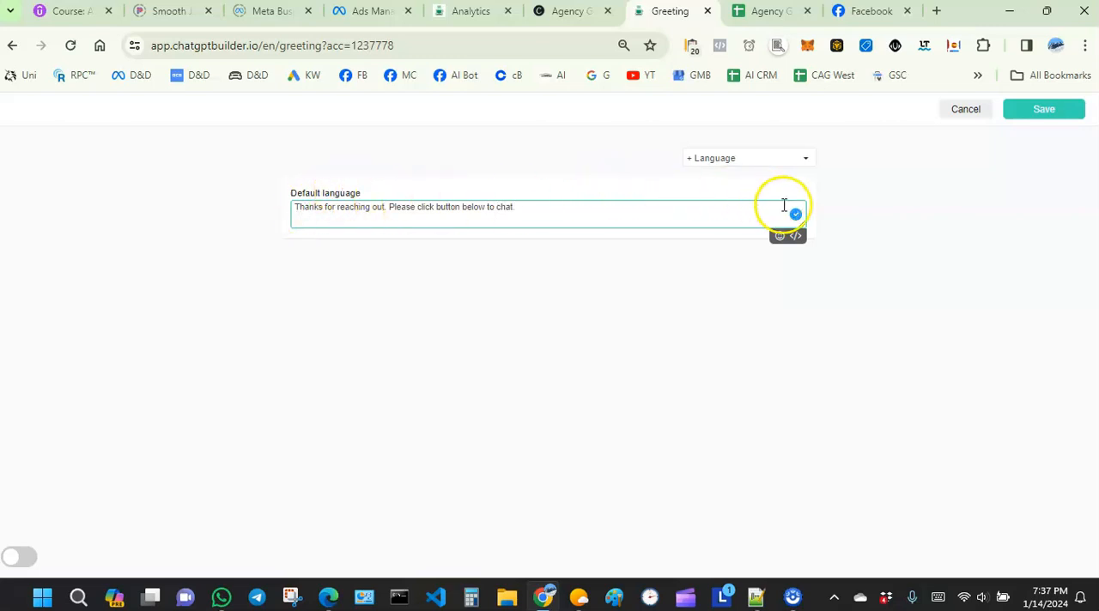
left_click(852, 196)
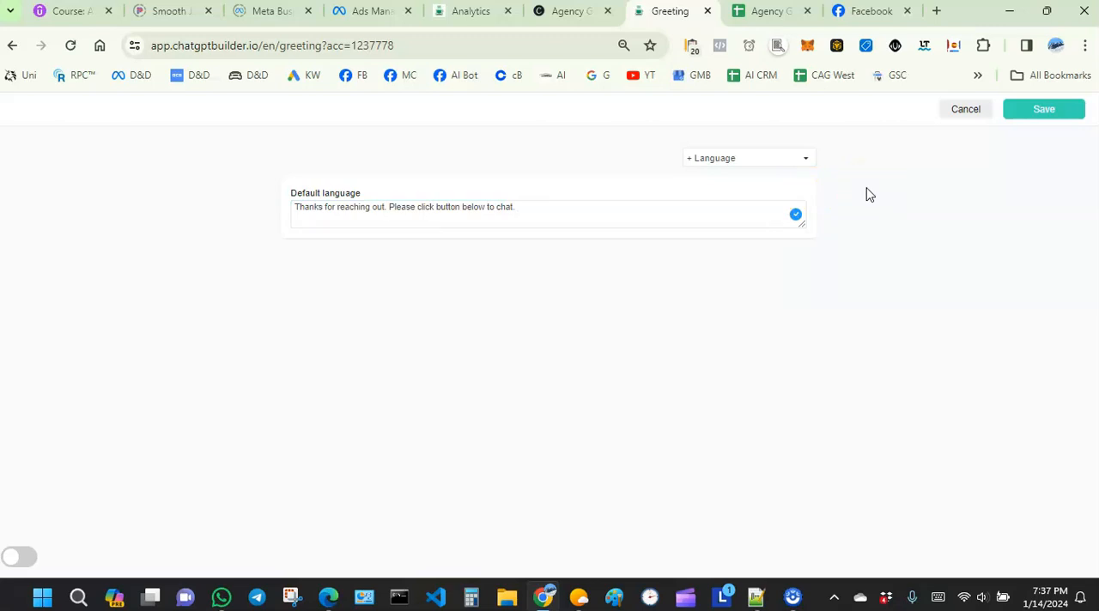
left_click(1013, 115)
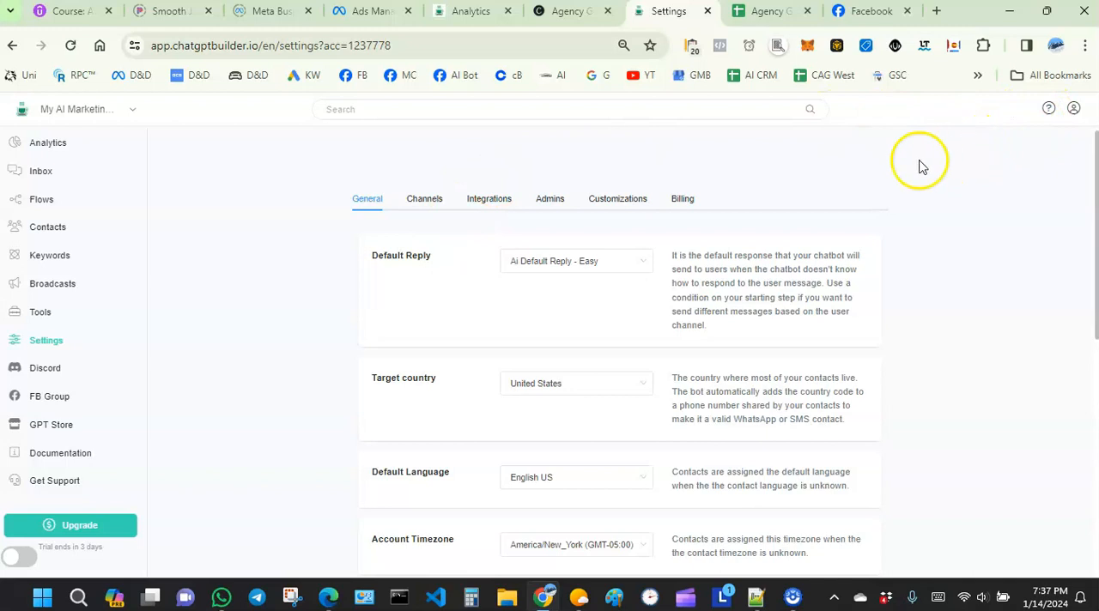
Step: Reopen the greeting of the Facebook Messenger channel and save it again
left_click(423, 204)
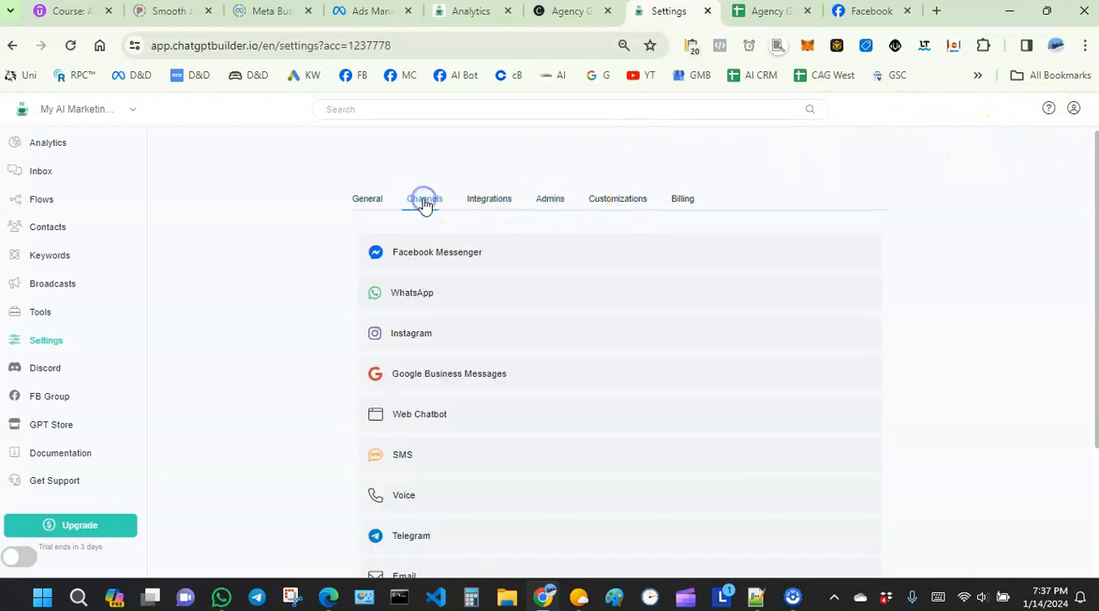
left_click(434, 256)
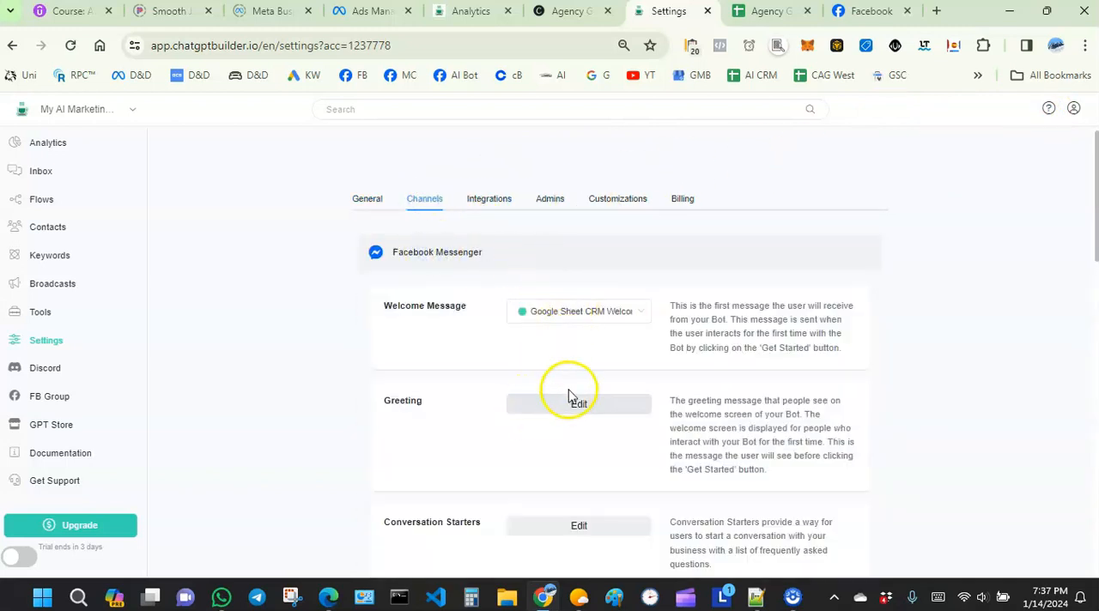
scroll(610, 319, "down", 1)
left_click(553, 323)
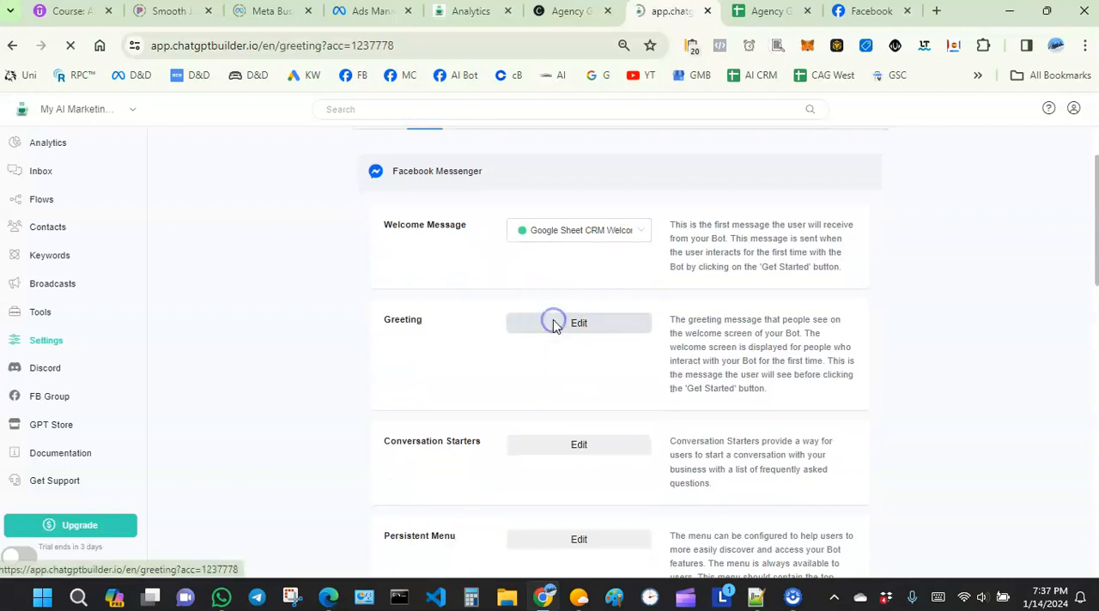
left_click(1042, 109)
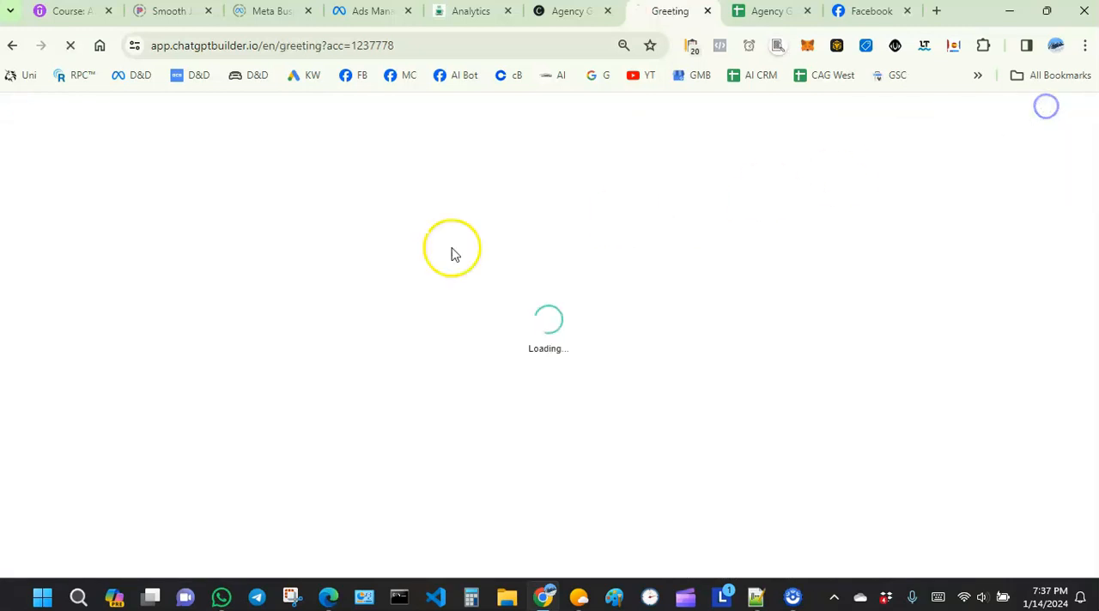
Step: Reopen the Facebook Messenger channel settings and examine the Welcome Message, Greeting, Conversation Starters and Persistent Menu options
left_click(426, 204)
left_click(418, 252)
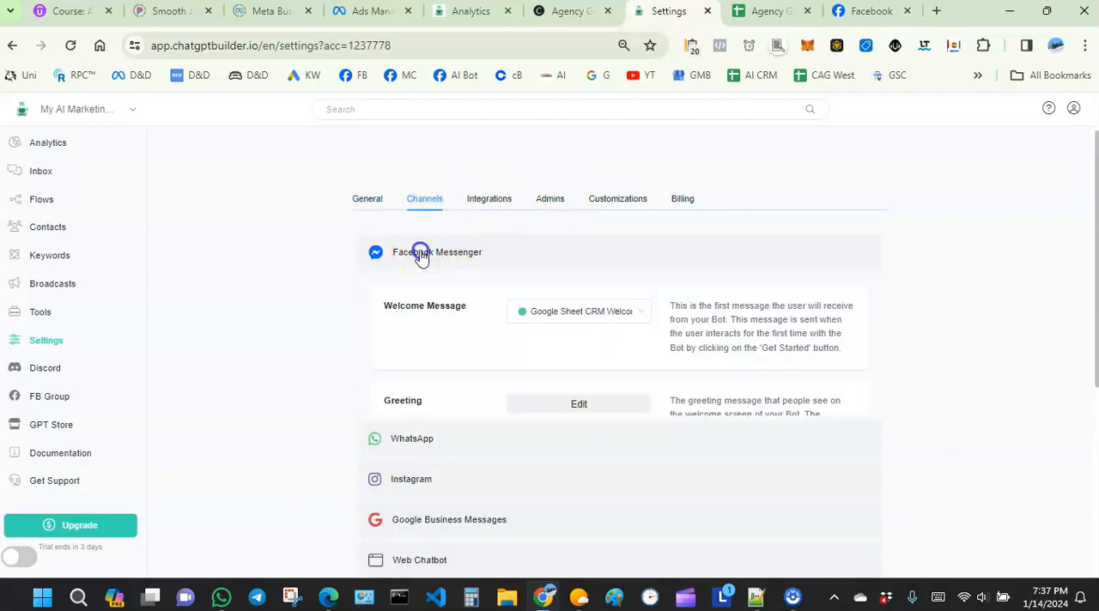
scroll(564, 247, "down", 2)
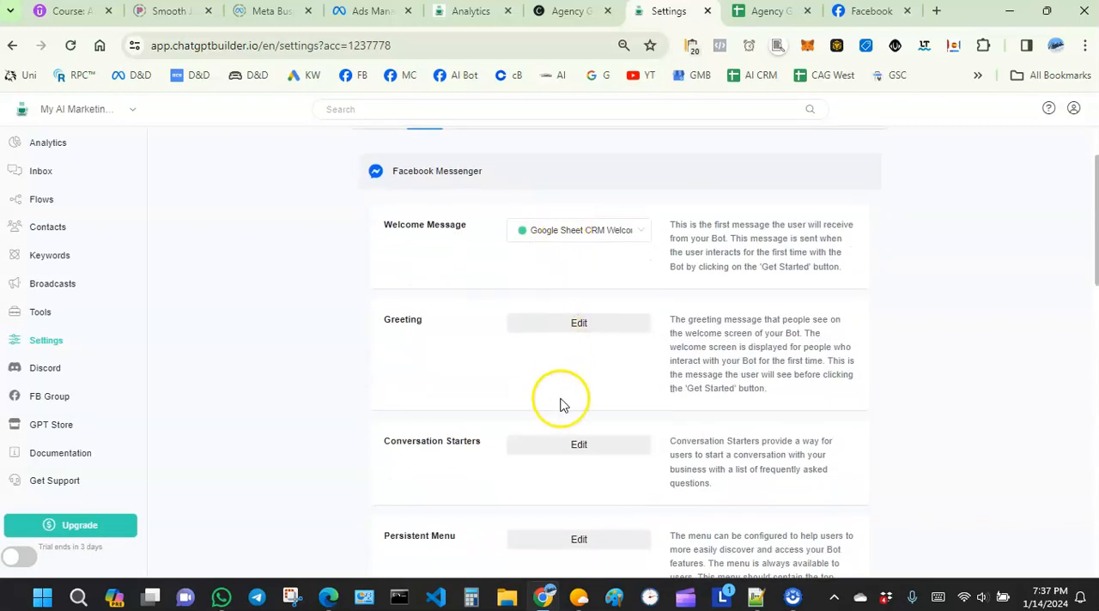
scroll(567, 343, "down", 1)
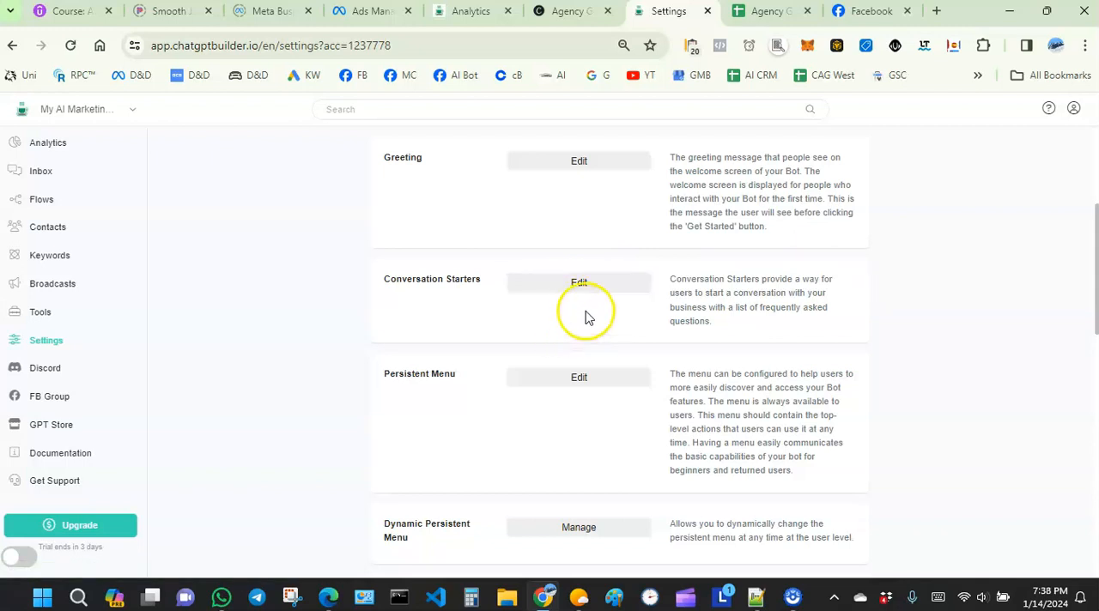
scroll(598, 326, "up", 1)
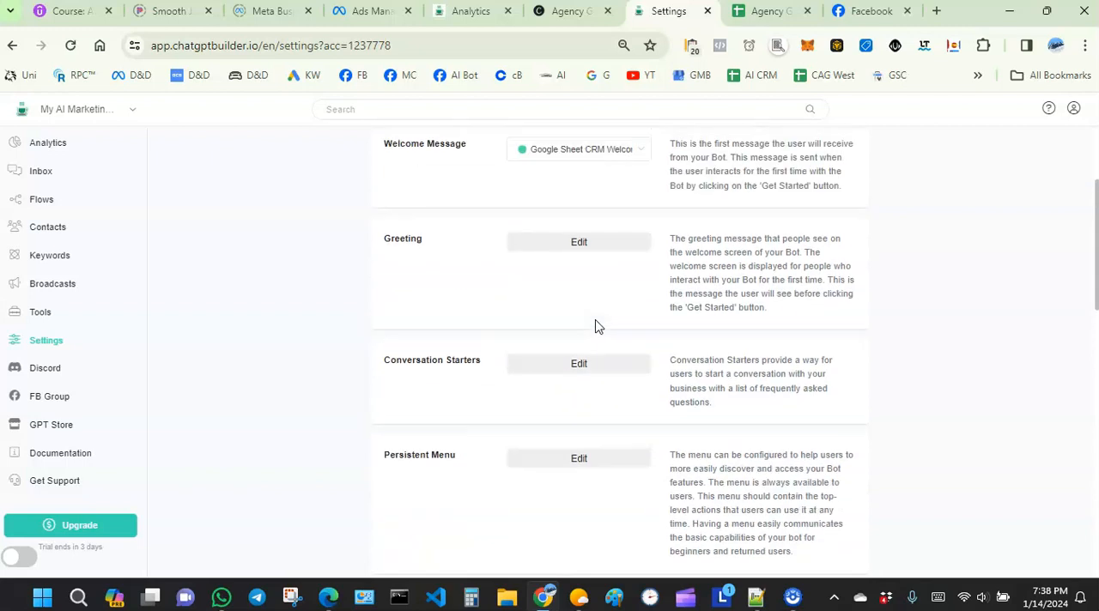
scroll(598, 321, "down", 1)
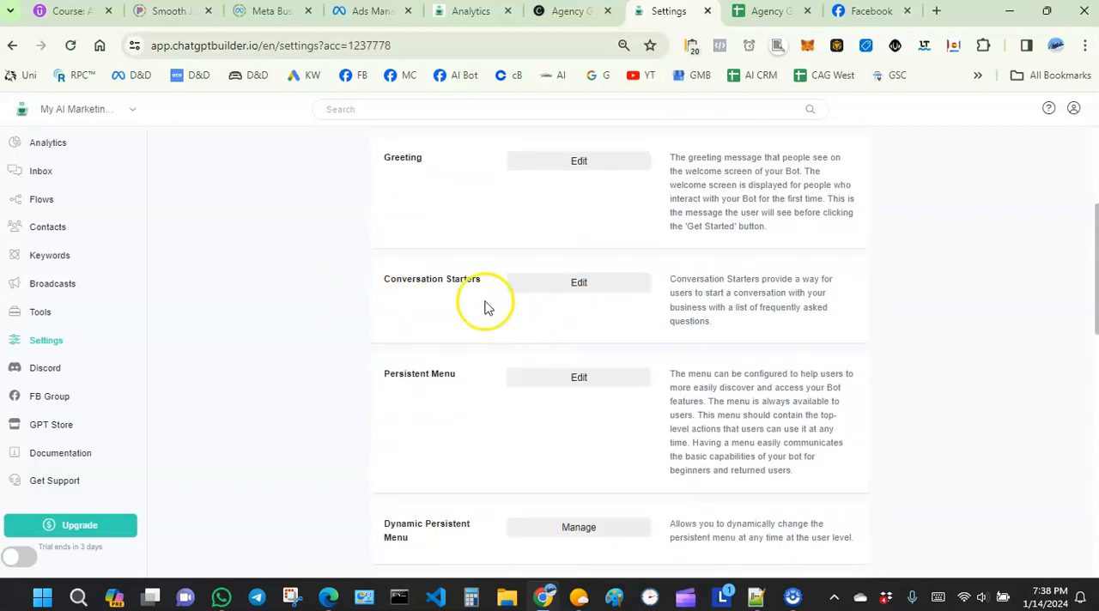
scroll(704, 226, "down", 1)
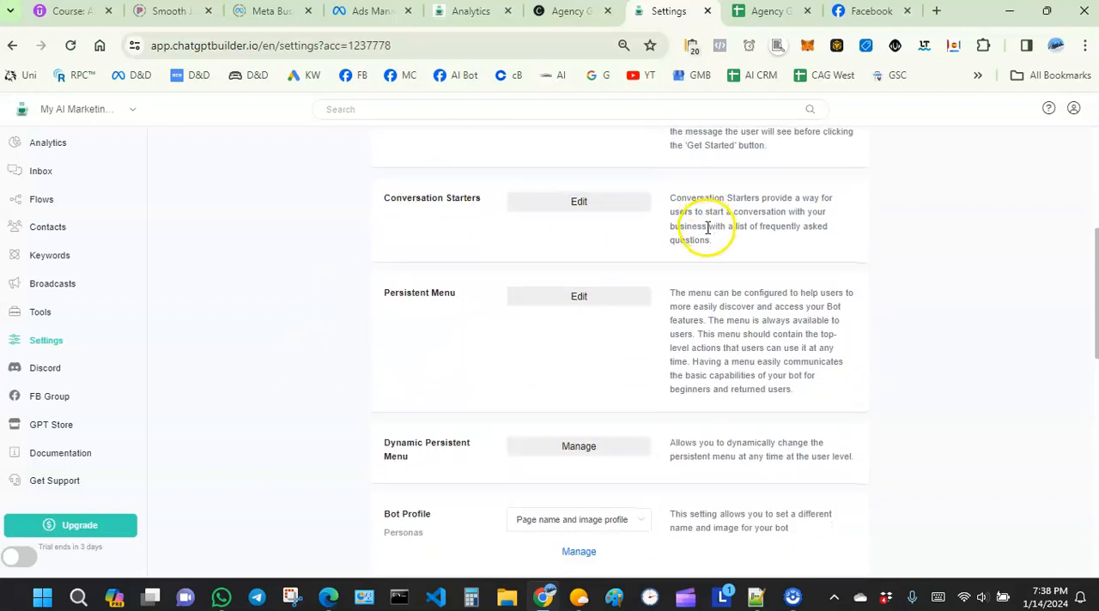
scroll(700, 232, "up", 2)
scroll(653, 249, "up", 1)
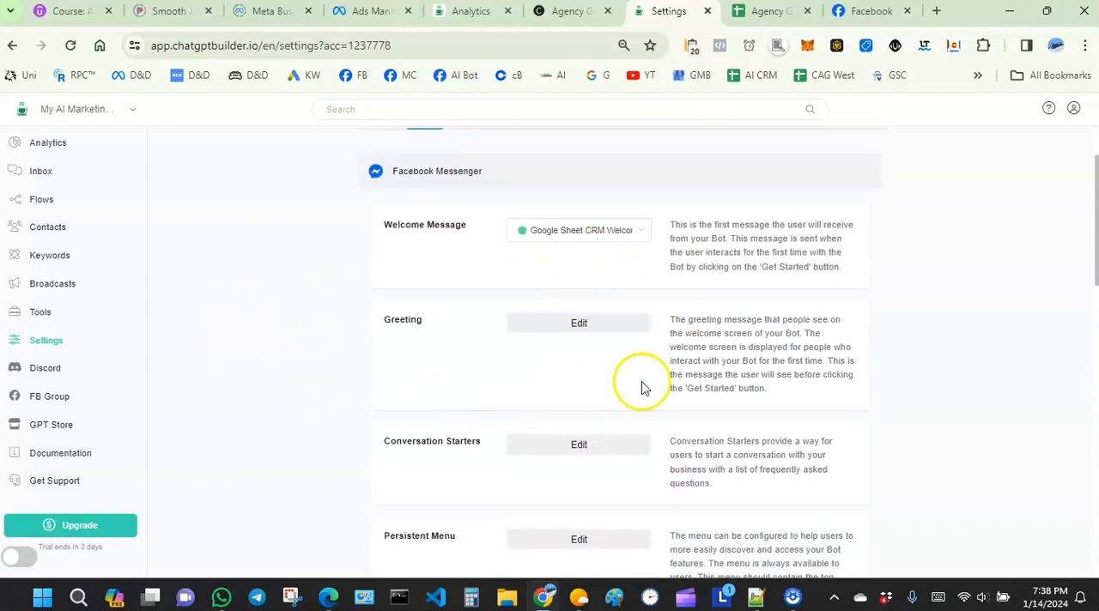
scroll(778, 330, "down", 2)
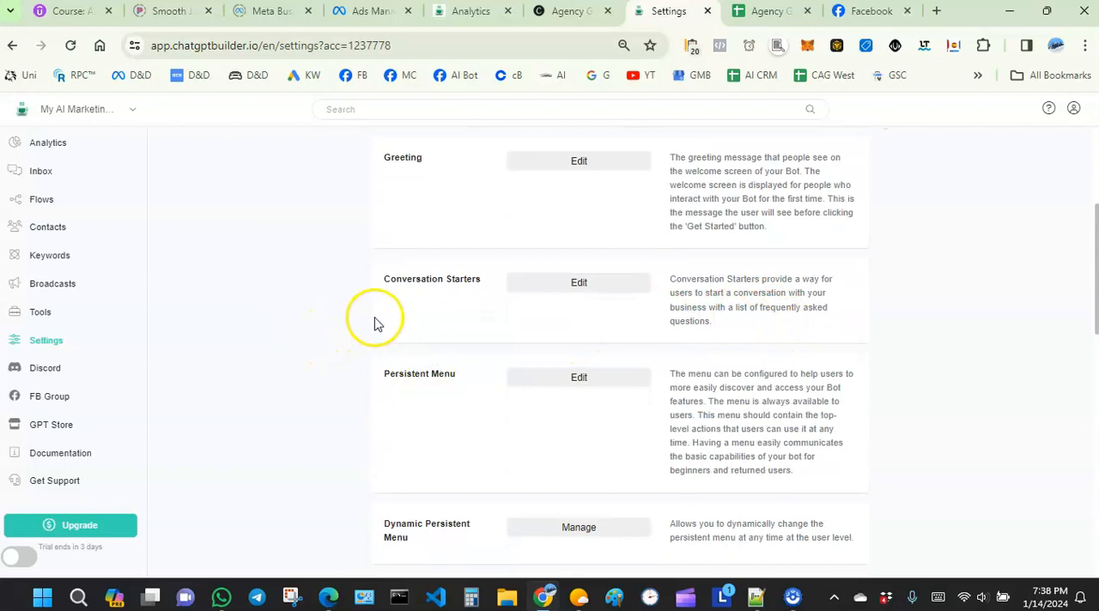
scroll(378, 318, "down", 2)
scroll(527, 273, "up", 1)
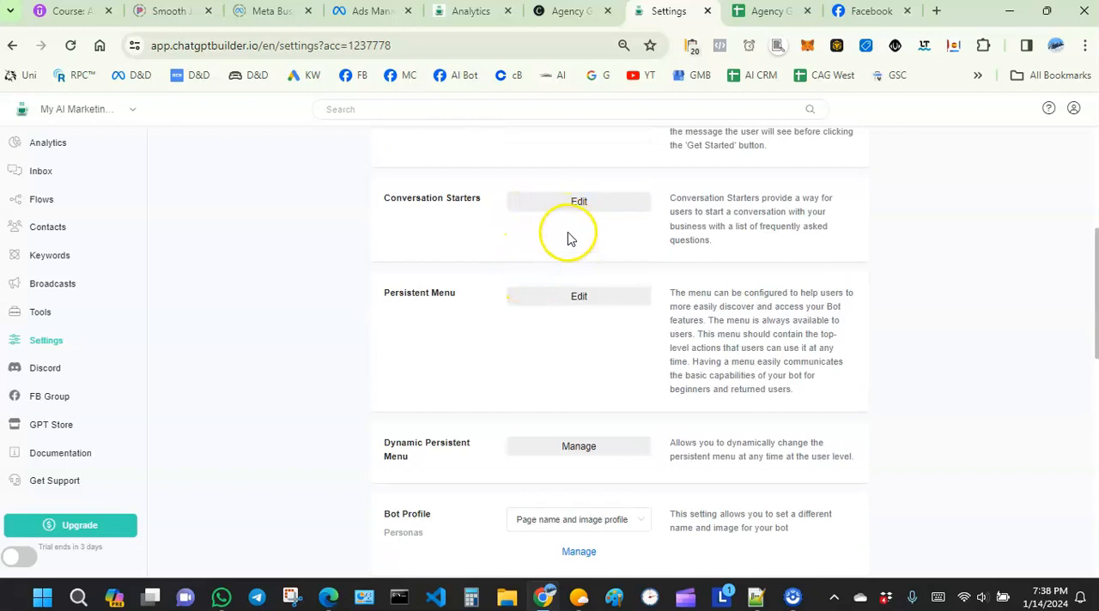
Step: Review the Dynamic Persistent Menu, Bot Profile, Messenger Chat Plugin, Refresh Permissions and Messenger disconnect options of the channel
scroll(500, 308, "down", 1)
scroll(502, 288, "down", 1)
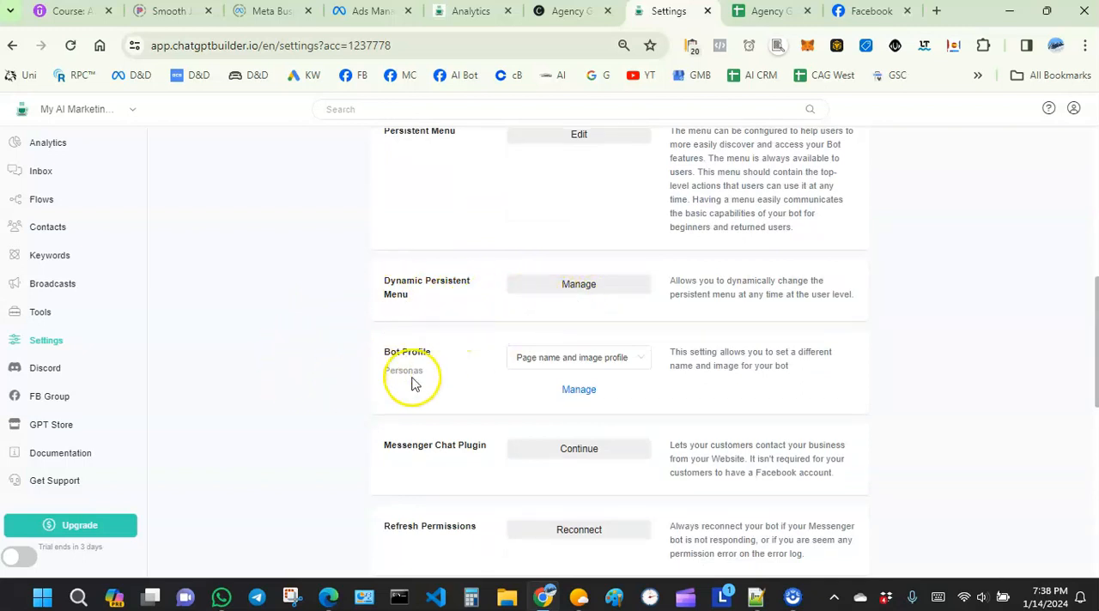
scroll(419, 364, "down", 1)
scroll(421, 344, "down", 1)
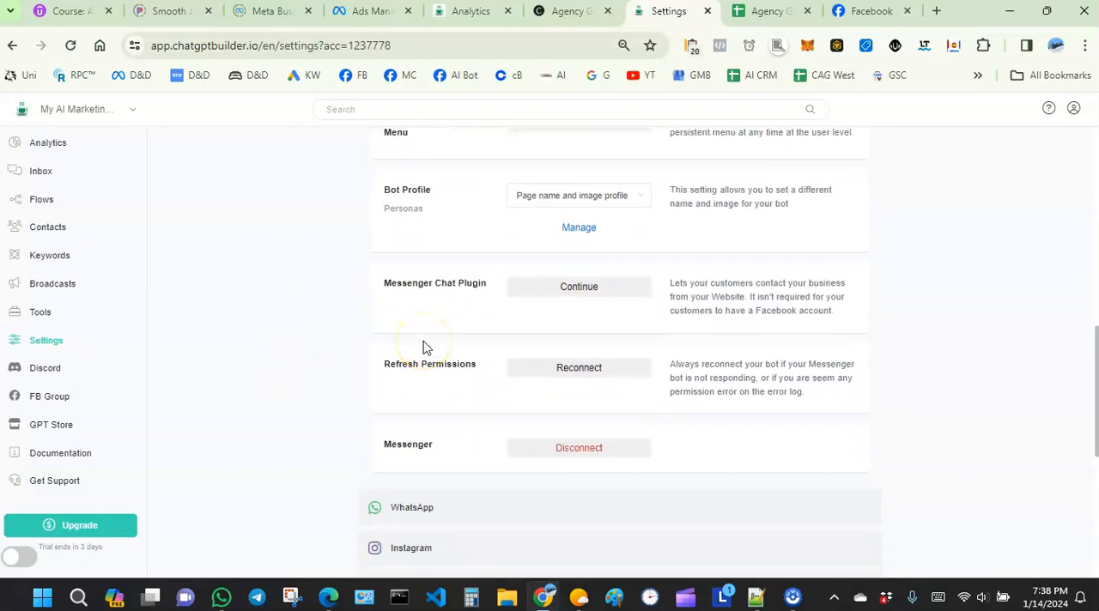
scroll(433, 349, "down", 2)
scroll(503, 328, "up", 2)
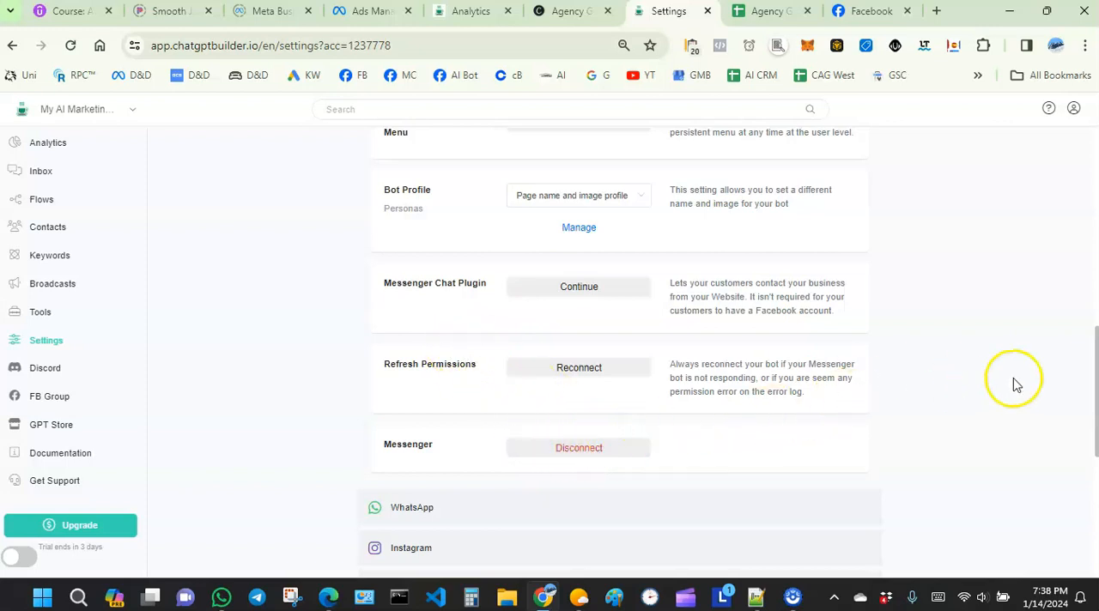
scroll(996, 321, "up", 1)
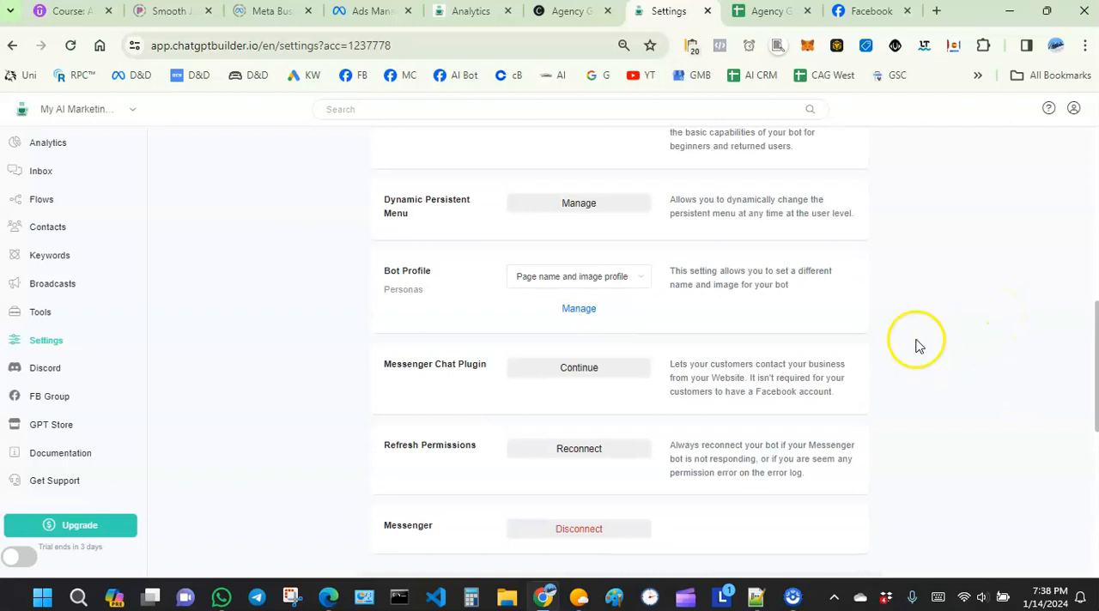
scroll(925, 326, "up", 1)
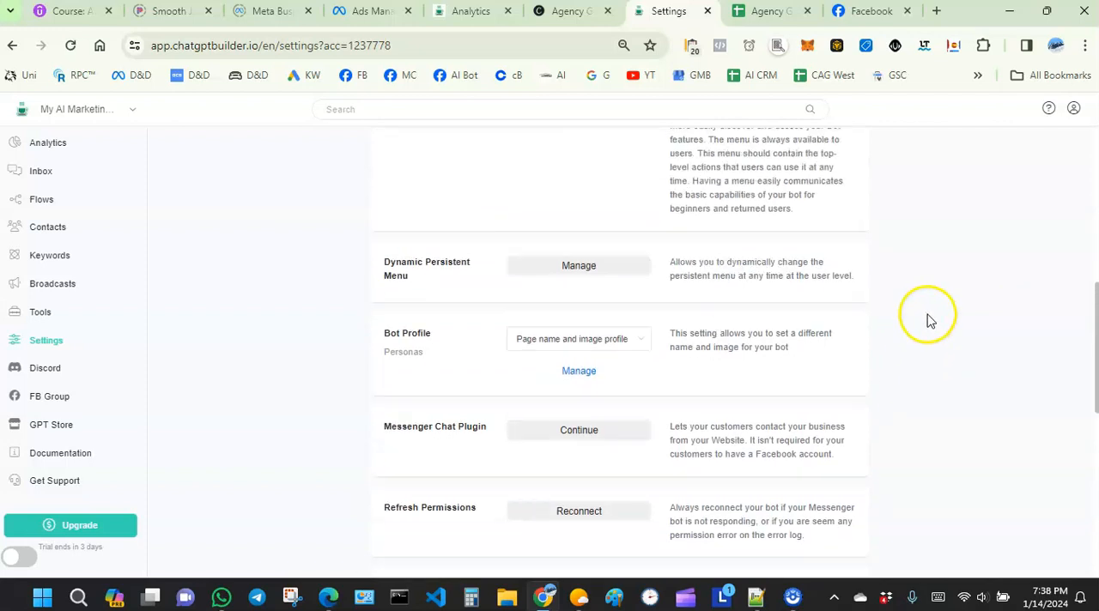
scroll(932, 313, "down", 1)
scroll(918, 319, "down", 1)
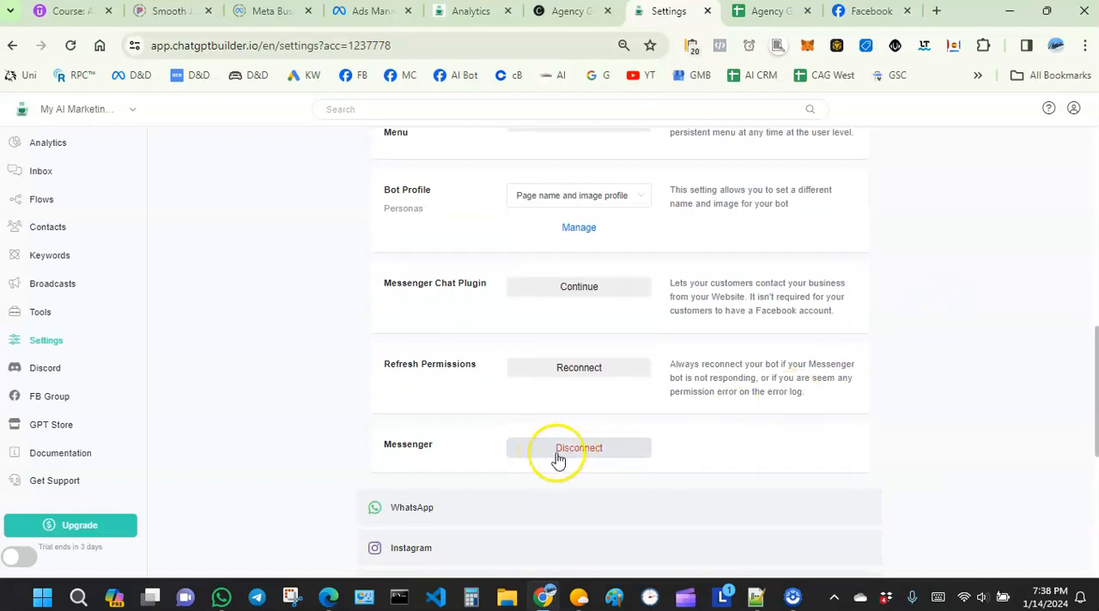
scroll(287, 346, "up", 1)
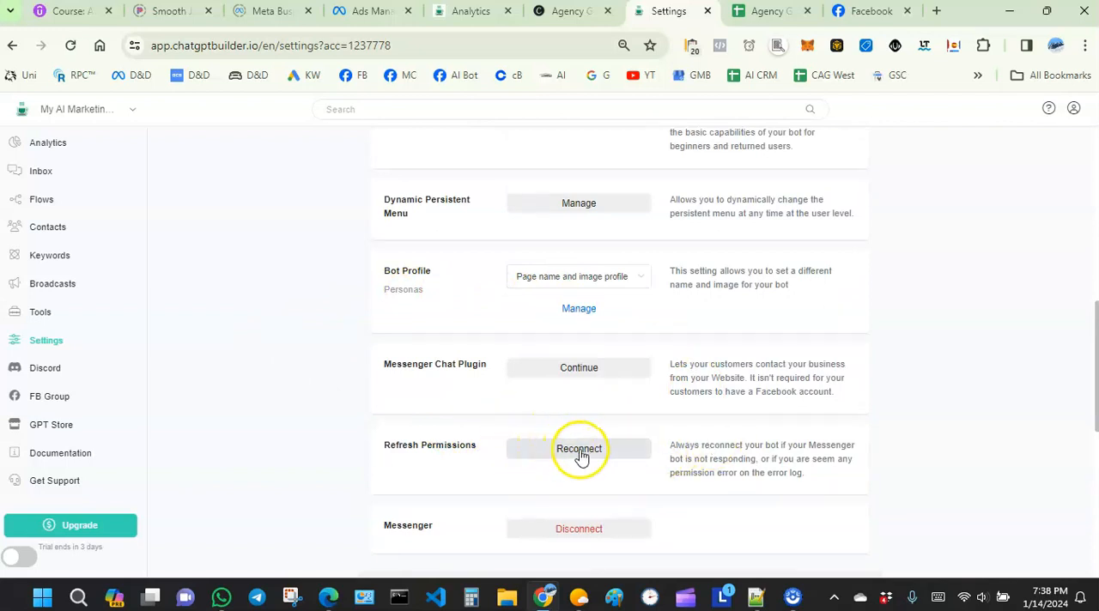
scroll(326, 320, "up", 4)
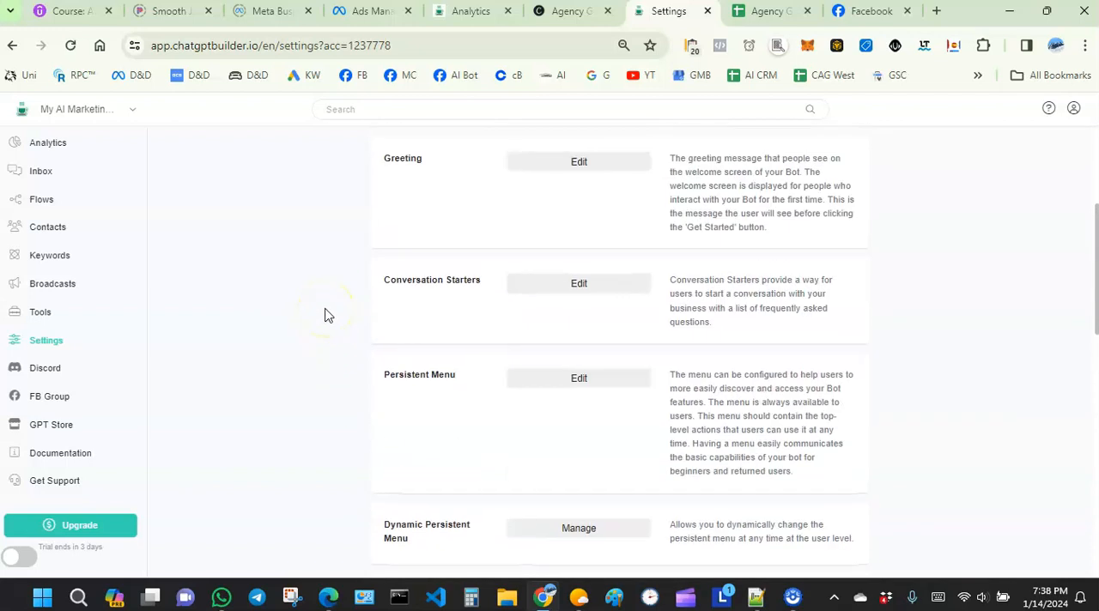
scroll(324, 315, "up", 3)
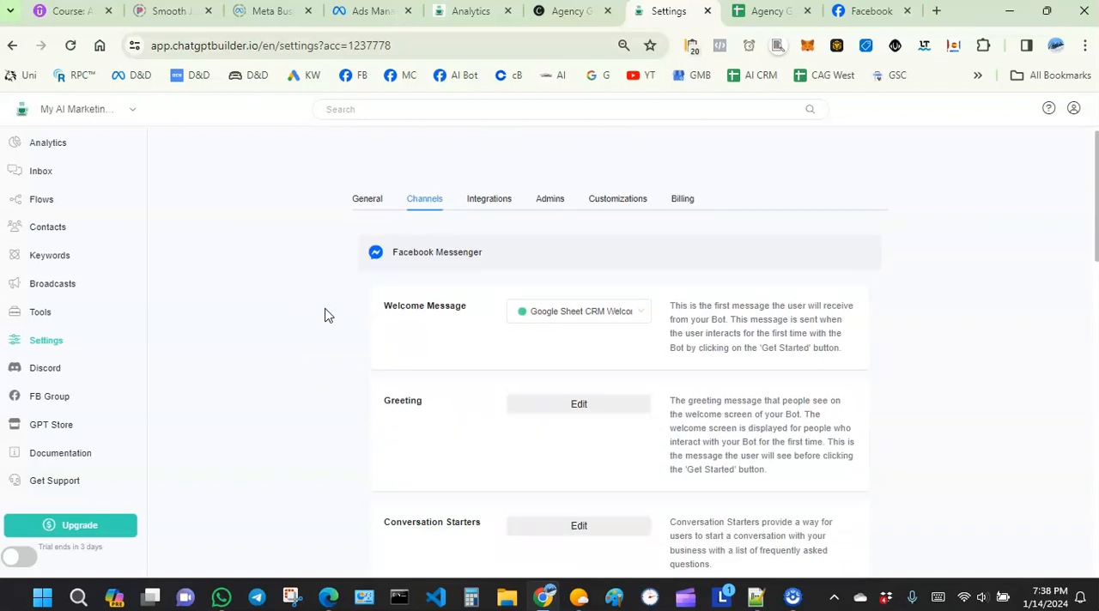